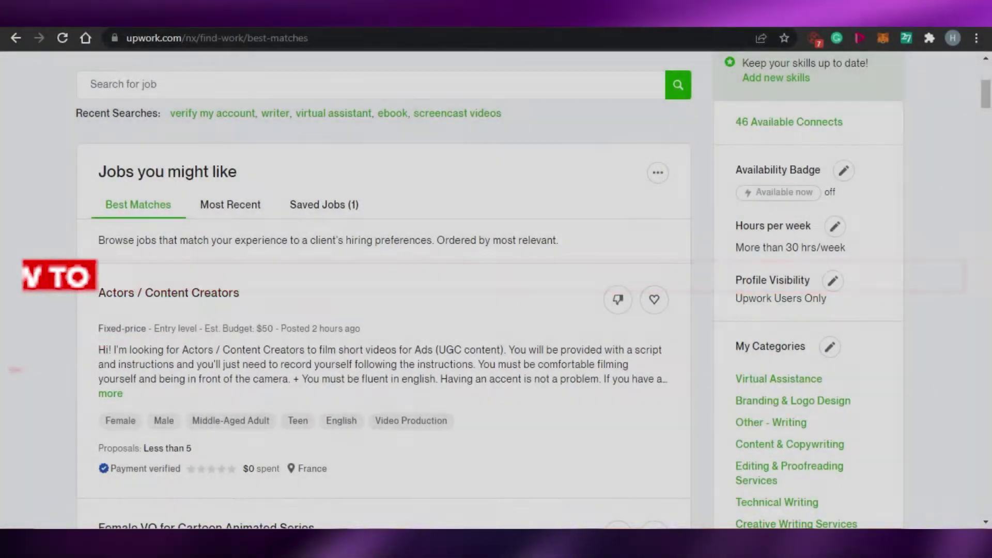
Step: Open Settings from the profile avatar menu to view the Freelancer Basic plan and 46 Connects
{"action": "left_click_drag", "start_coordinate": [986, 95], "coordinate": [987, 277]}
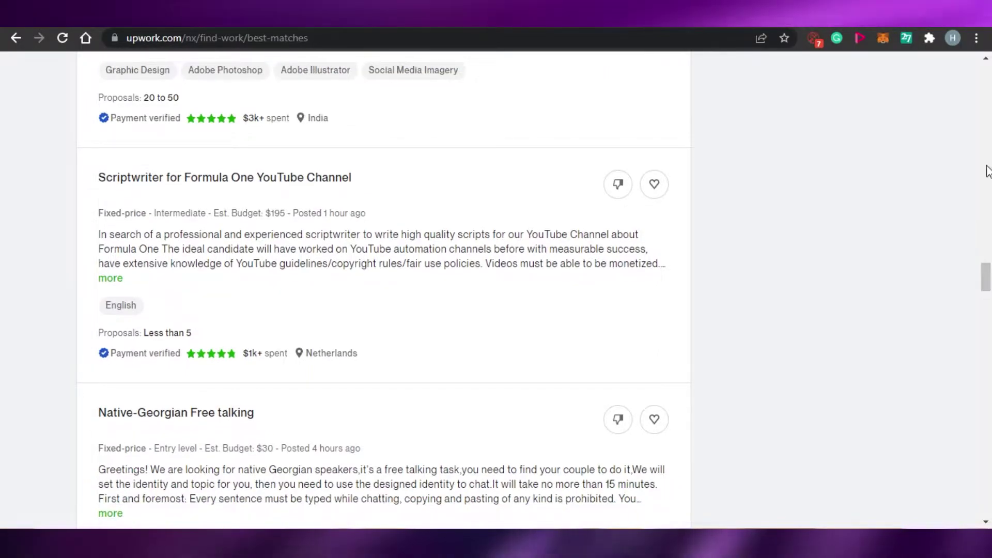
{"action": "scroll", "coordinate": [987, 171], "scroll_direction": "down", "scroll_amount": 10}
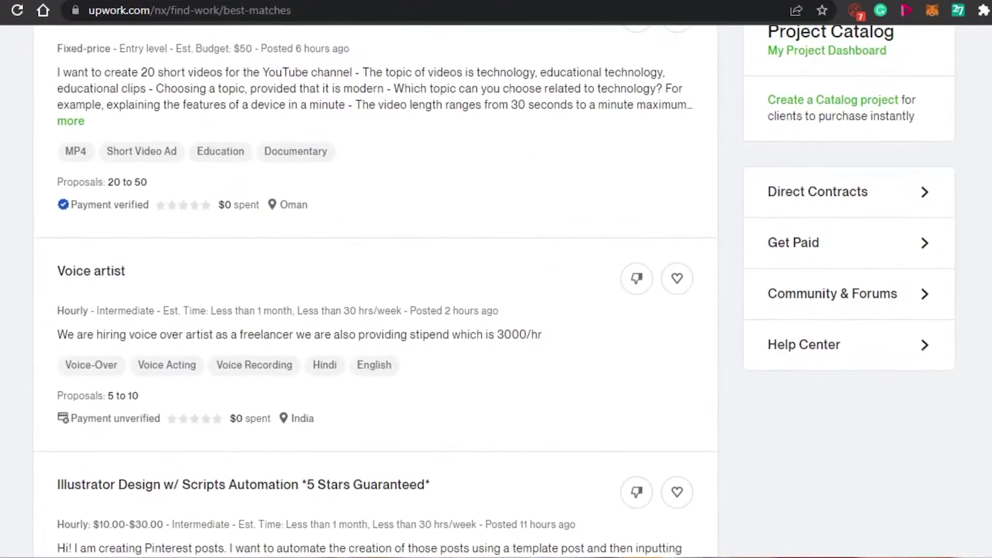
{"action": "scroll", "coordinate": [362, 259], "scroll_direction": "up", "scroll_amount": 5}
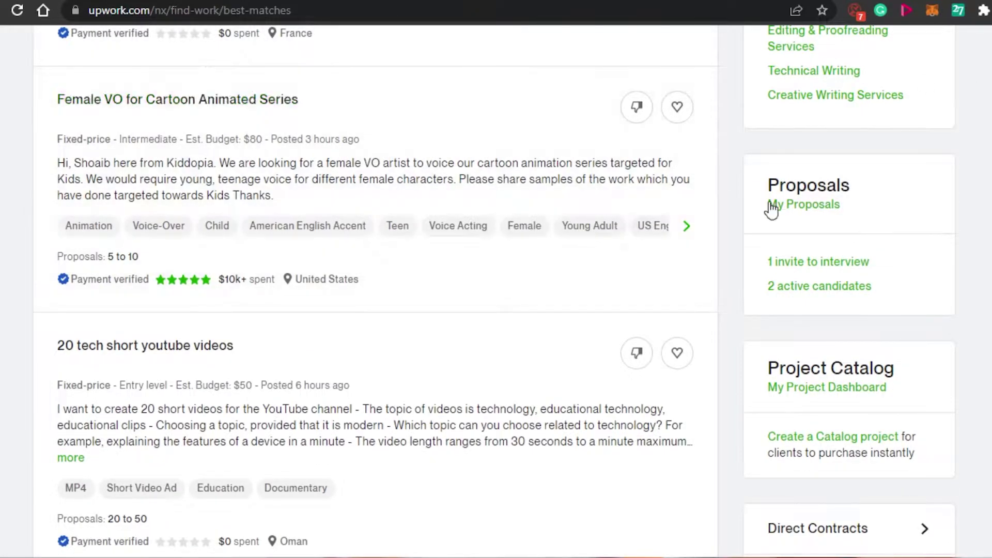
{"action": "scroll", "coordinate": [362, 289], "scroll_direction": "down", "scroll_amount": 20}
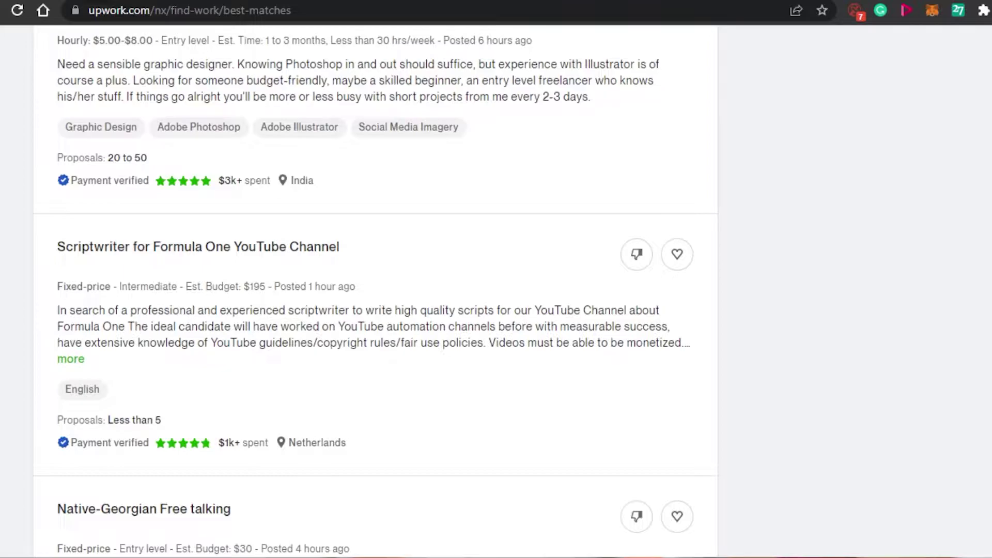
{"action": "scroll", "coordinate": [375, 289], "scroll_direction": "down", "scroll_amount": 20}
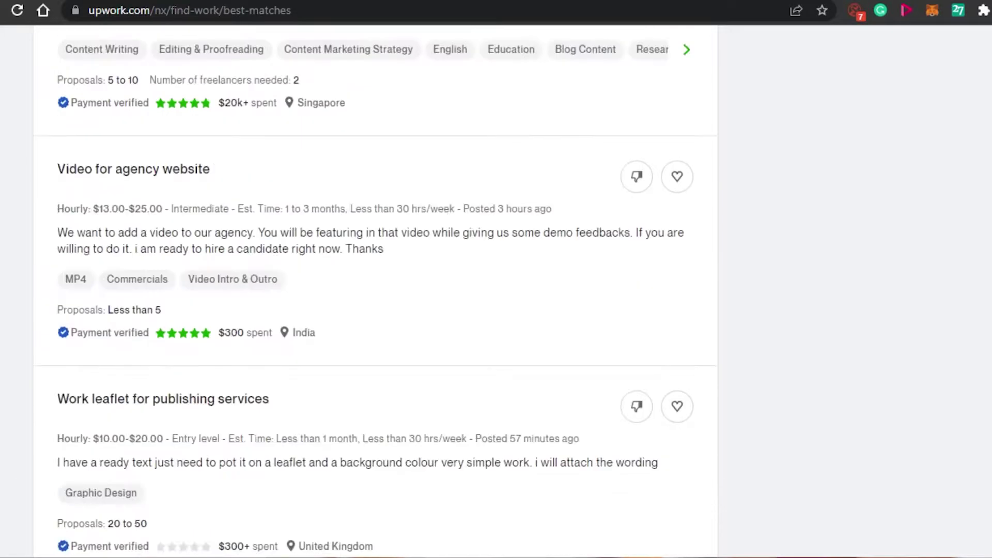
{"action": "scroll", "coordinate": [375, 289], "scroll_direction": "down", "scroll_amount": 20}
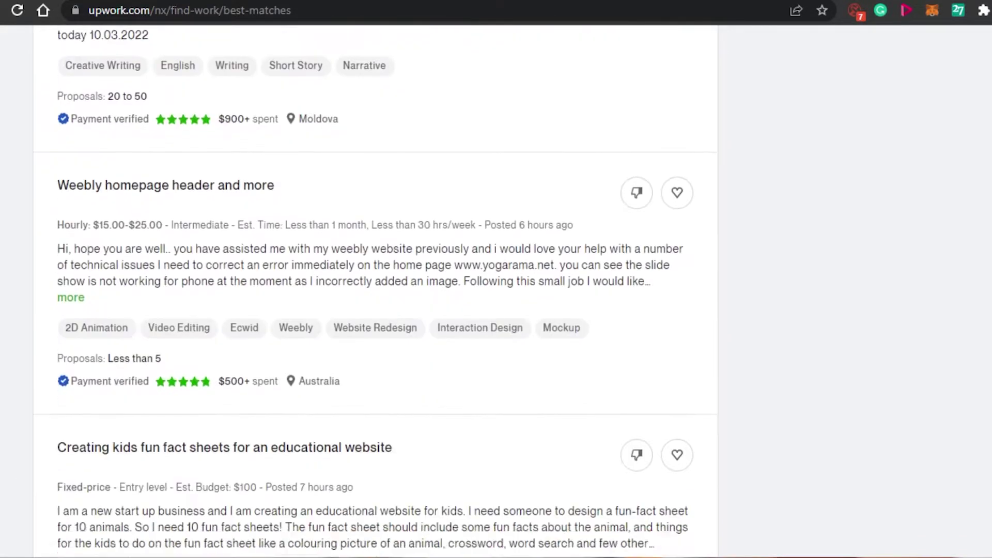
{"action": "scroll", "coordinate": [375, 290], "scroll_direction": "up", "scroll_amount": 20}
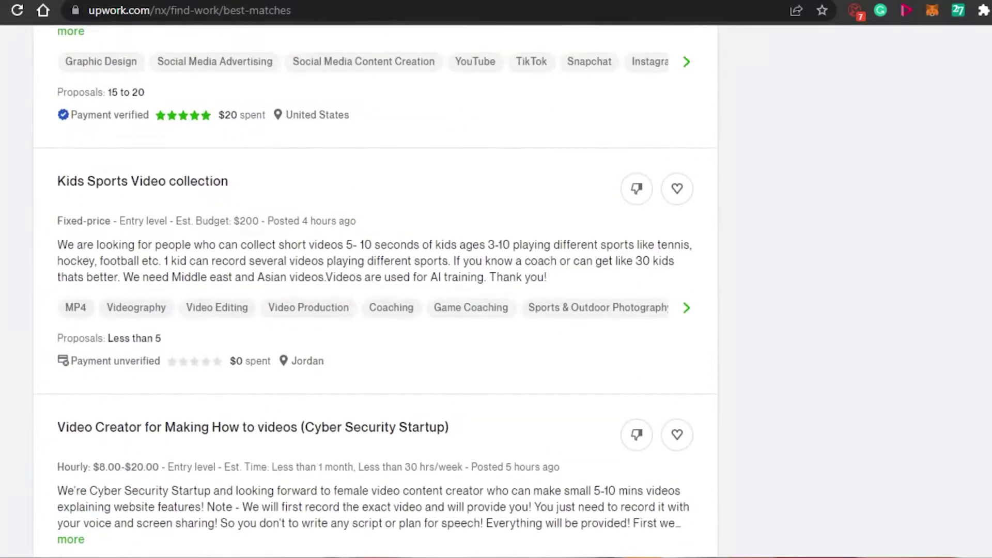
{"action": "scroll", "coordinate": [375, 289], "scroll_direction": "up", "scroll_amount": 8}
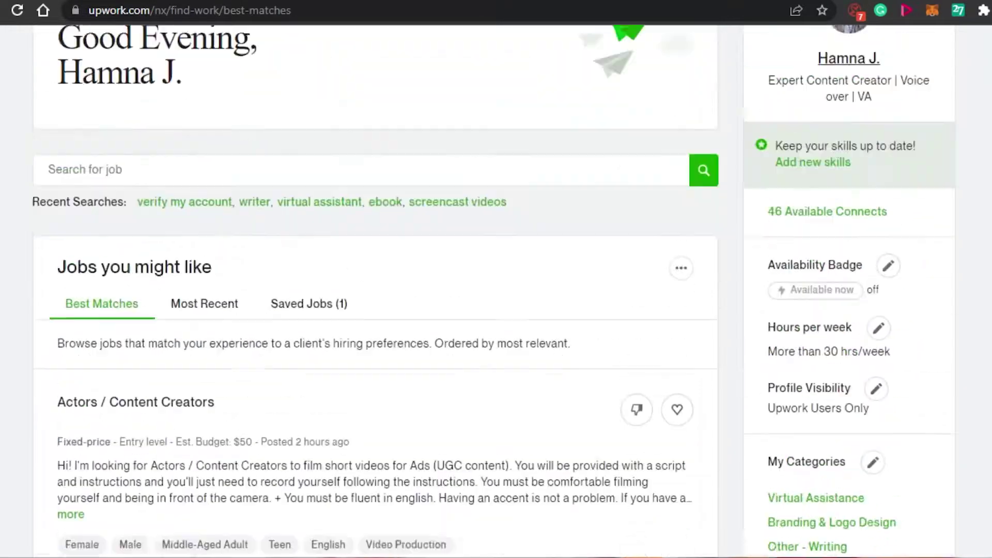
{"action": "scroll", "coordinate": [375, 290], "scroll_direction": "down", "scroll_amount": 5}
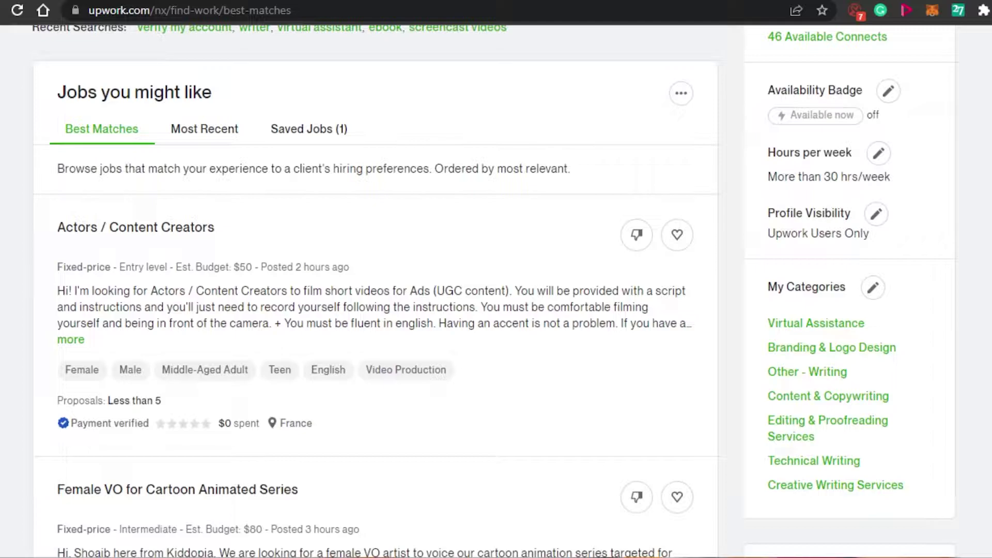
{"action": "scroll", "coordinate": [376, 290], "scroll_direction": "down", "scroll_amount": 20}
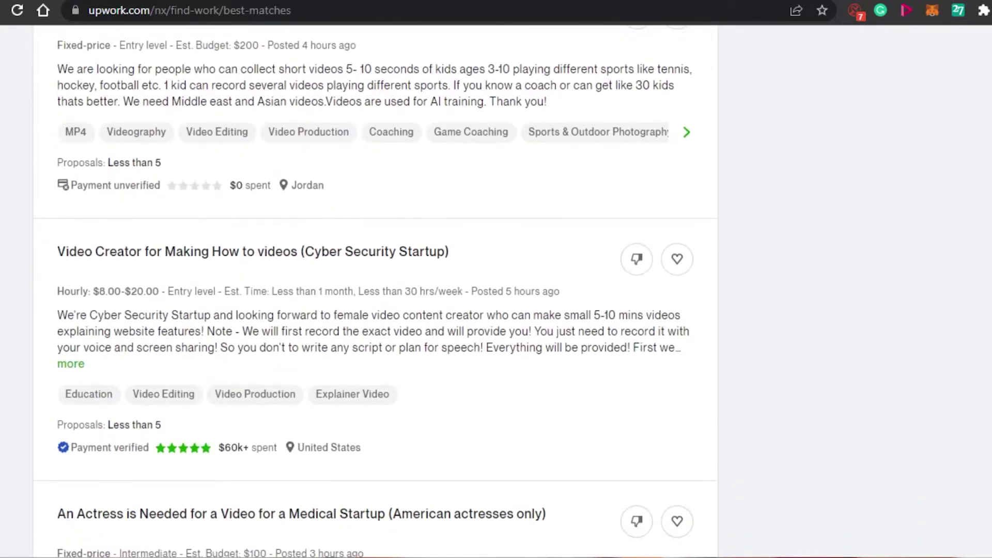
{"action": "scroll", "coordinate": [375, 290], "scroll_direction": "up", "scroll_amount": 20}
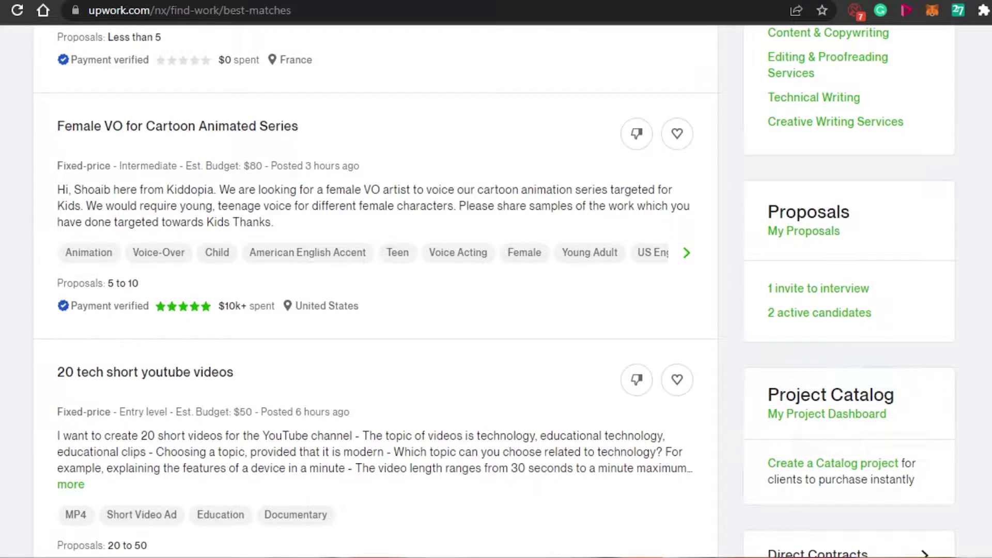
{"action": "scroll", "coordinate": [376, 289], "scroll_direction": "up", "scroll_amount": 15}
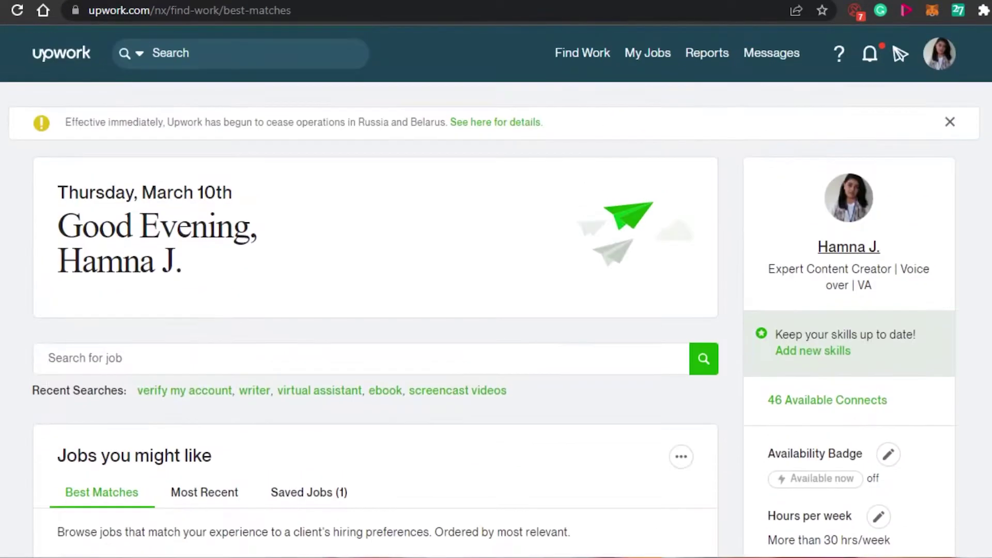
{"action": "left_click", "coordinate": [944, 68]}
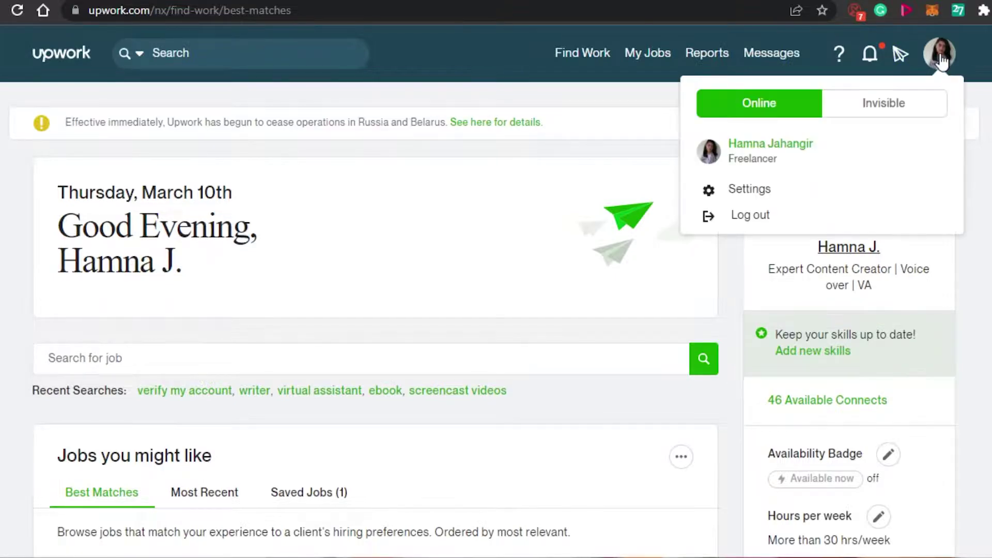
{"action": "left_click", "coordinate": [750, 190]}
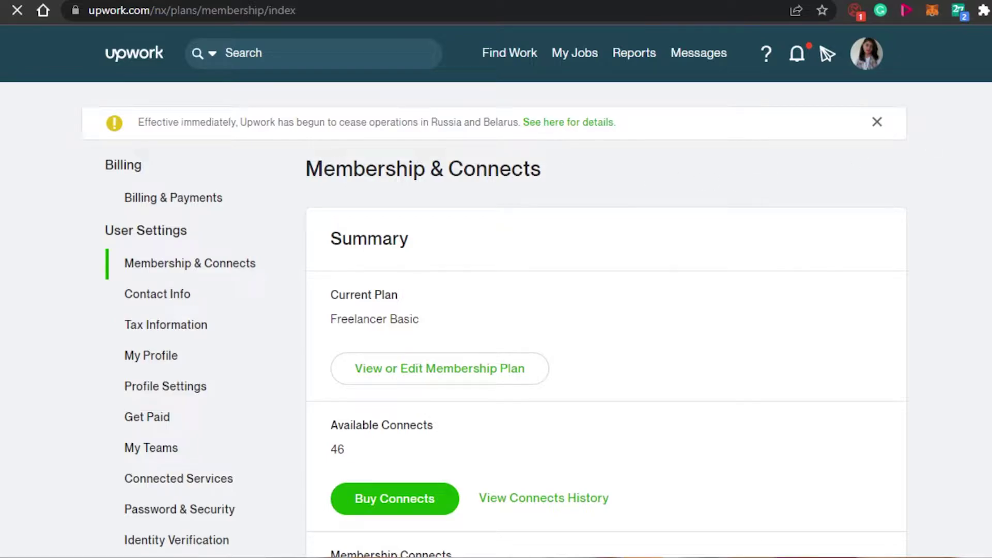
{"action": "scroll", "coordinate": [680, 184], "scroll_direction": "down", "scroll_amount": 2}
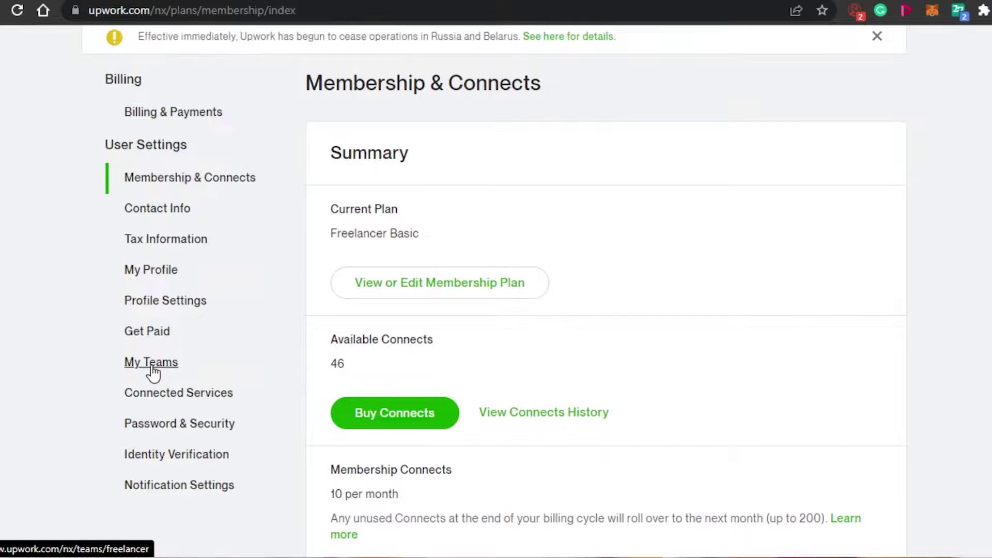
Step: Open Get Paid in the settings sidebar and review the $36.21 balance with no payment methods
{"action": "left_click", "coordinate": [149, 332]}
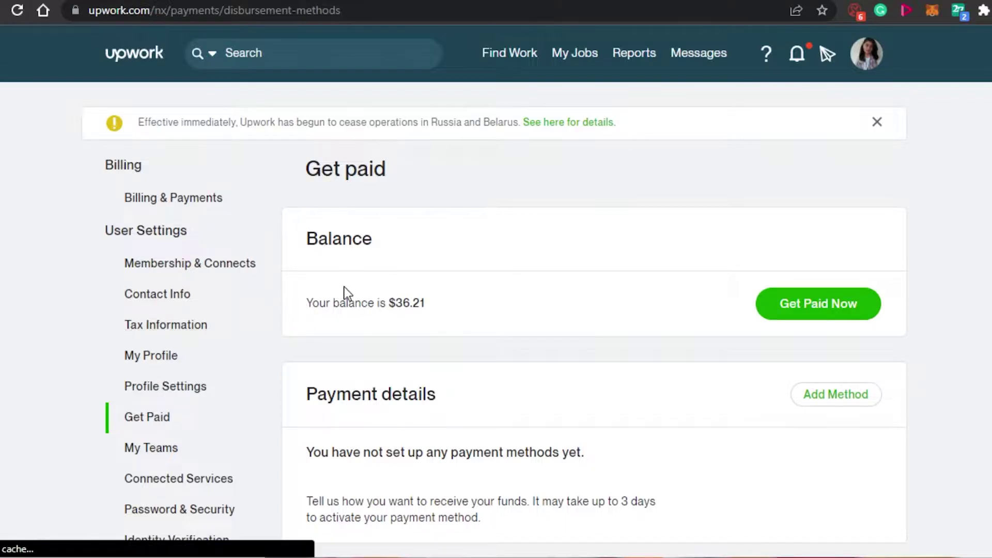
{"action": "scroll", "coordinate": [496, 289], "scroll_direction": "down", "scroll_amount": 1}
{"action": "scroll", "coordinate": [496, 290], "scroll_direction": "down", "scroll_amount": 5}
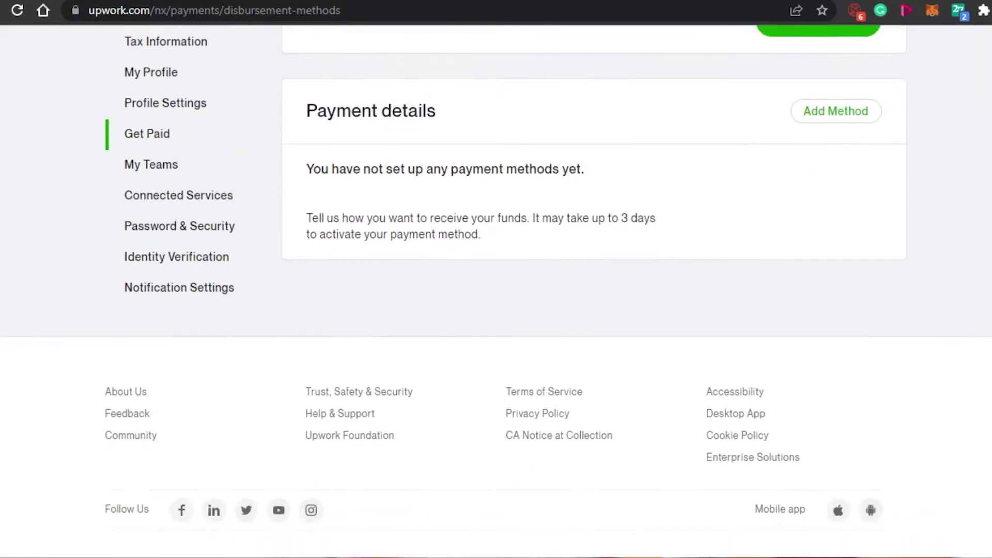
{"action": "scroll", "coordinate": [497, 289], "scroll_direction": "up", "scroll_amount": 2}
{"action": "scroll", "coordinate": [496, 289], "scroll_direction": "up", "scroll_amount": 2}
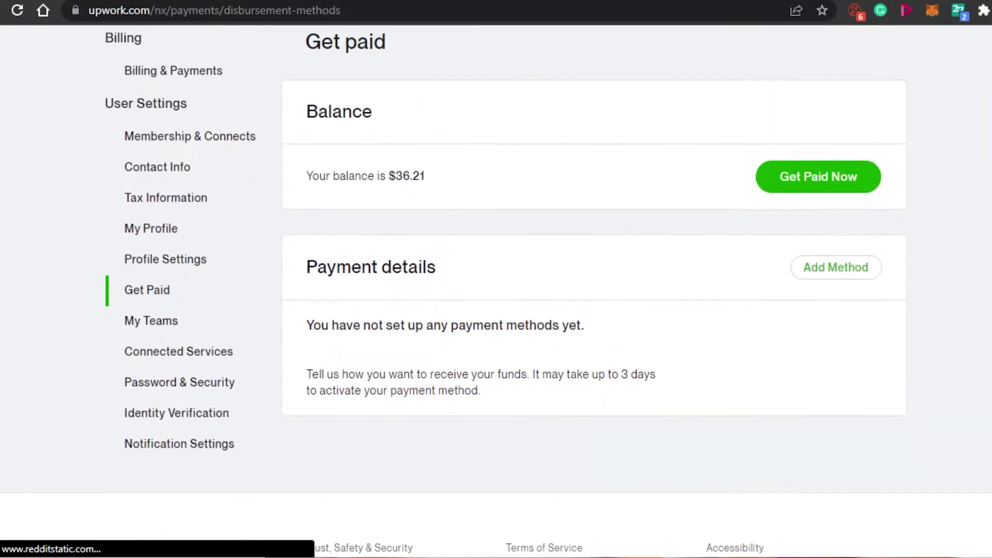
{"action": "scroll", "coordinate": [496, 289], "scroll_direction": "down", "scroll_amount": 3}
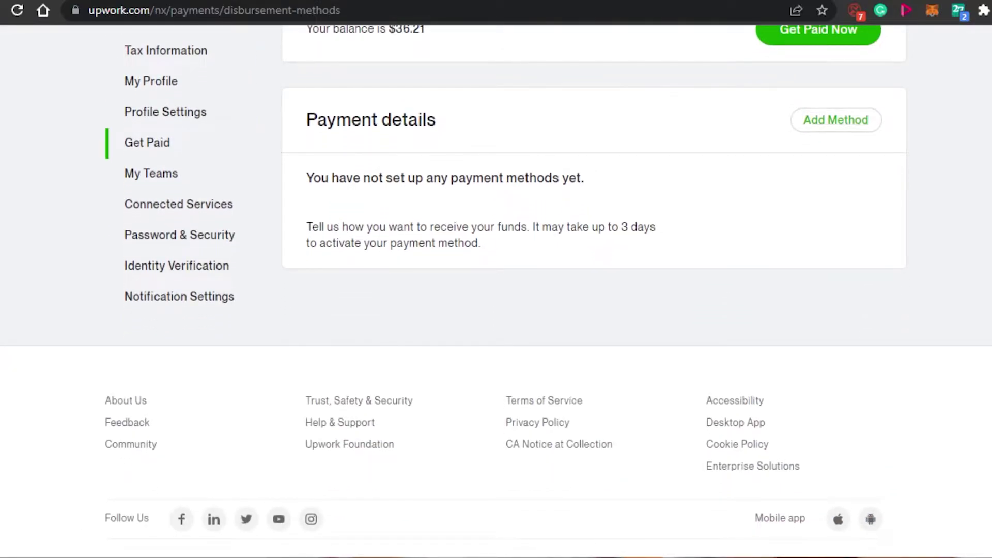
{"action": "scroll", "coordinate": [496, 290], "scroll_direction": "up", "scroll_amount": 2}
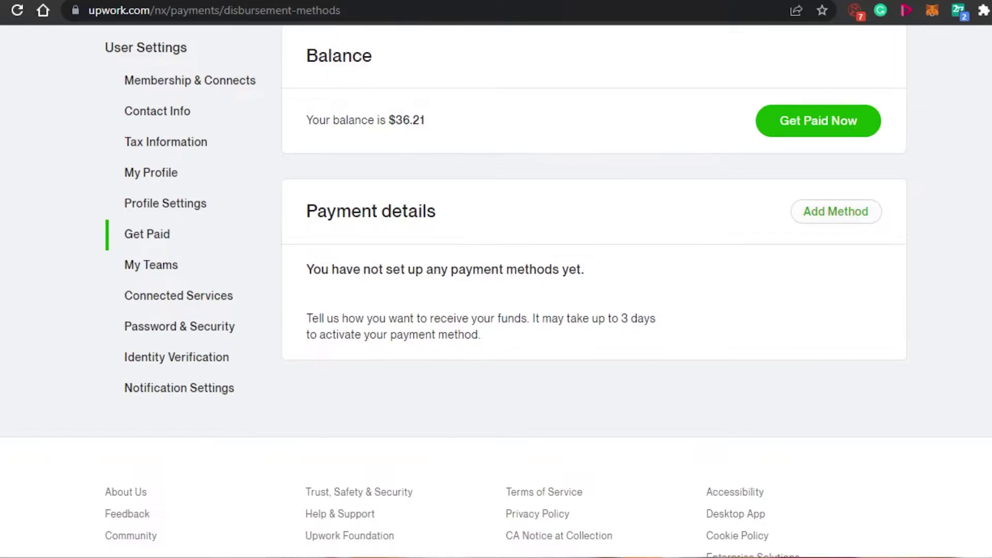
{"action": "scroll", "coordinate": [659, 227], "scroll_direction": "down", "scroll_amount": 2}
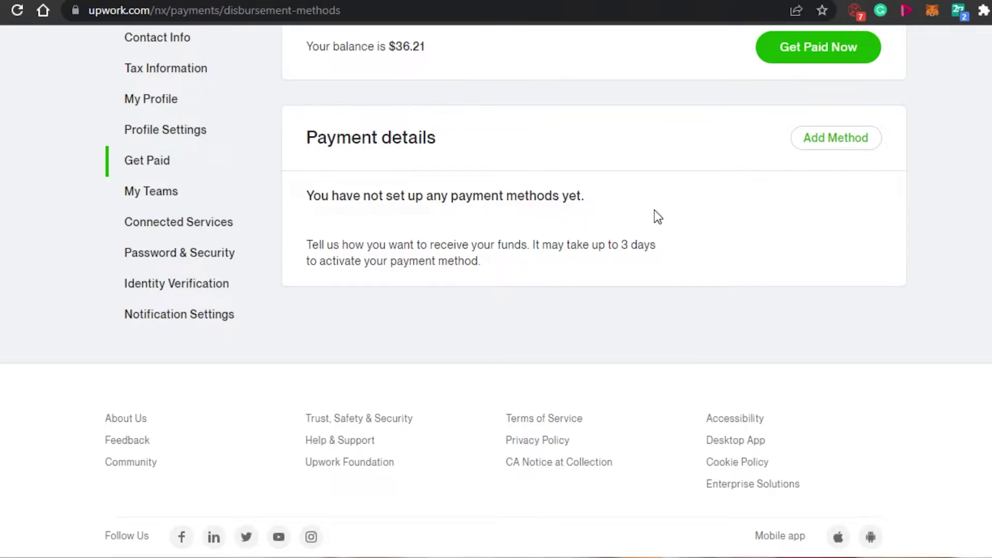
Step: Add a payment method and set up Direct to Local Bank (PKR), reaching the SWIFT Code page
{"action": "left_click", "coordinate": [820, 150]}
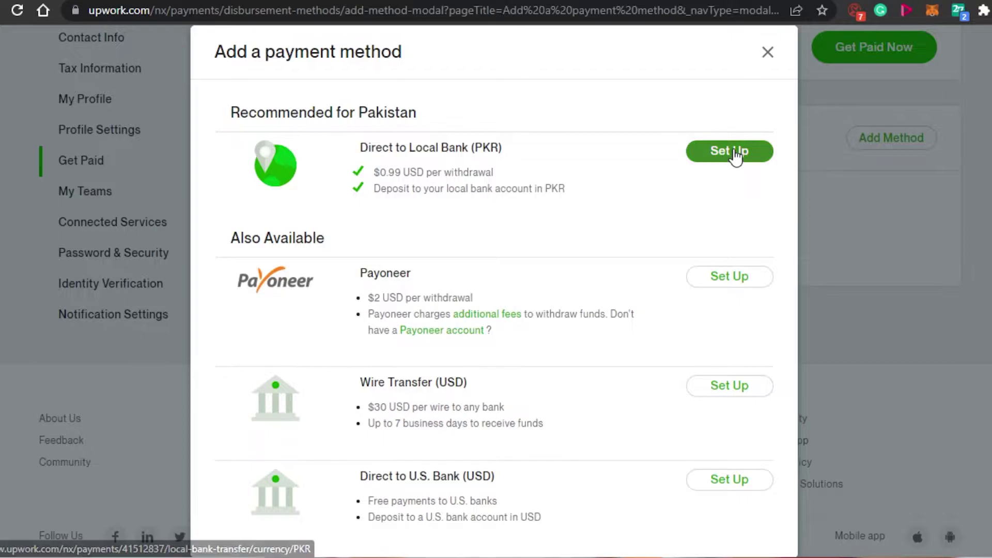
{"action": "left_click", "coordinate": [735, 150]}
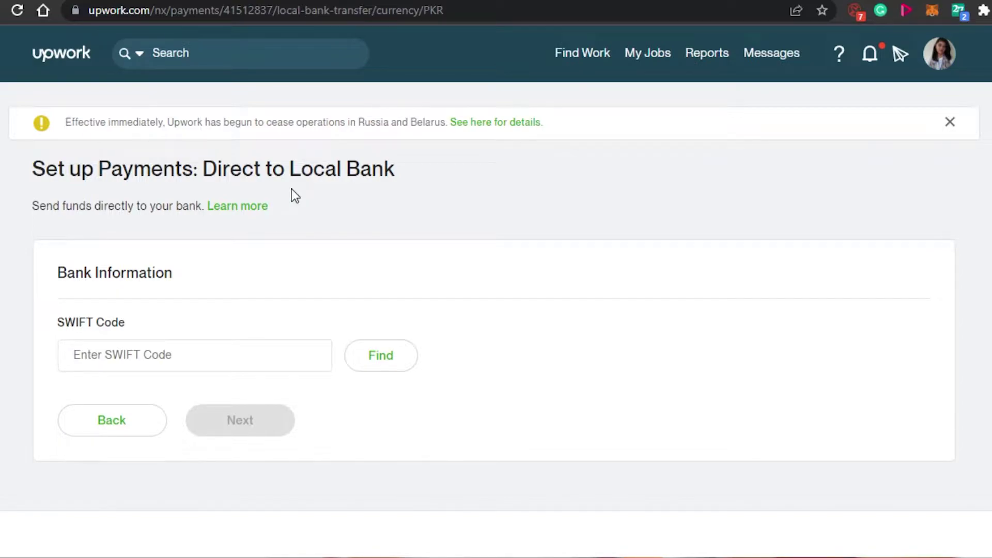
Step: Return to the Add a payment method list, where Direct to Local Bank (PKR) is recommended
{"action": "left_click", "coordinate": [95, 356]}
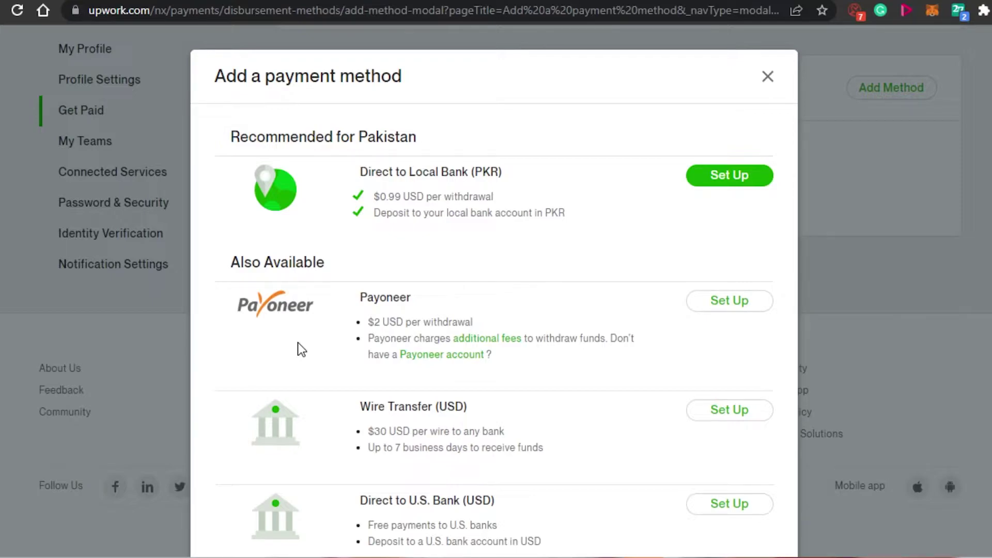
Step: Set up Direct to Local Bank (PKR), re-entering the account password to reach the SWIFT Code form
{"action": "left_click", "coordinate": [709, 175]}
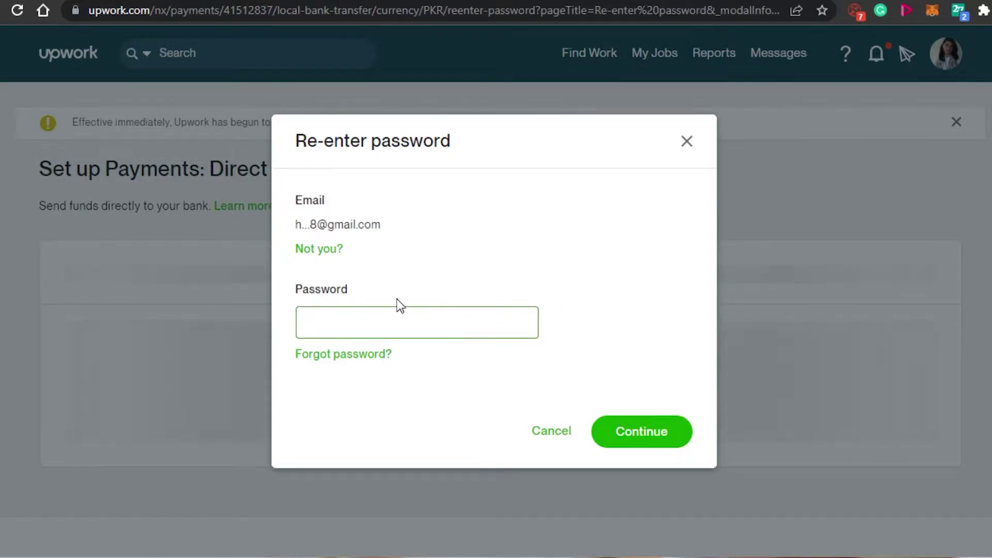
{"action": "type", "text": "••••"}
{"action": "type", "text": "•••••"}
{"action": "left_click", "coordinate": [663, 447]}
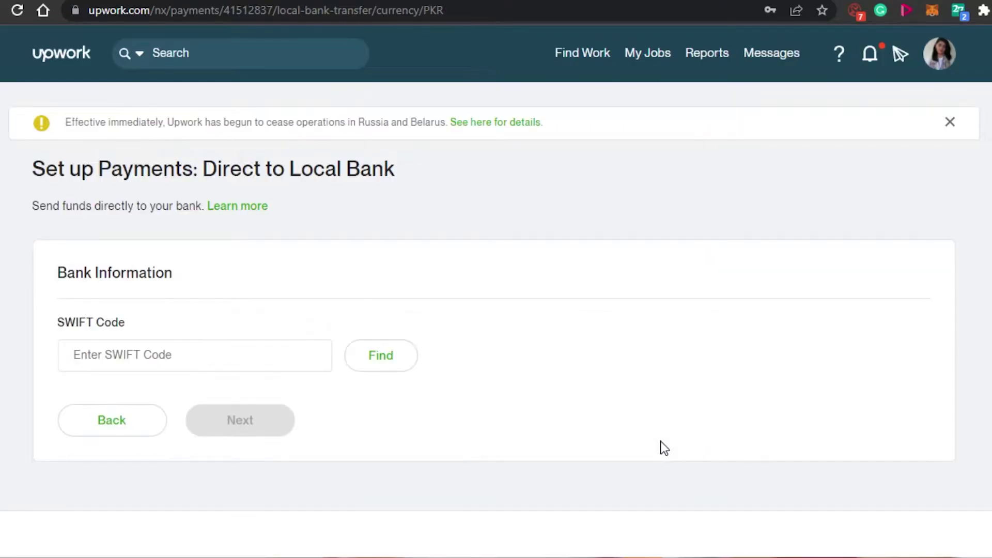
Step: Focus the SWIFT Code field and leave it empty so it is flagged as required
{"action": "left_click", "coordinate": [166, 360]}
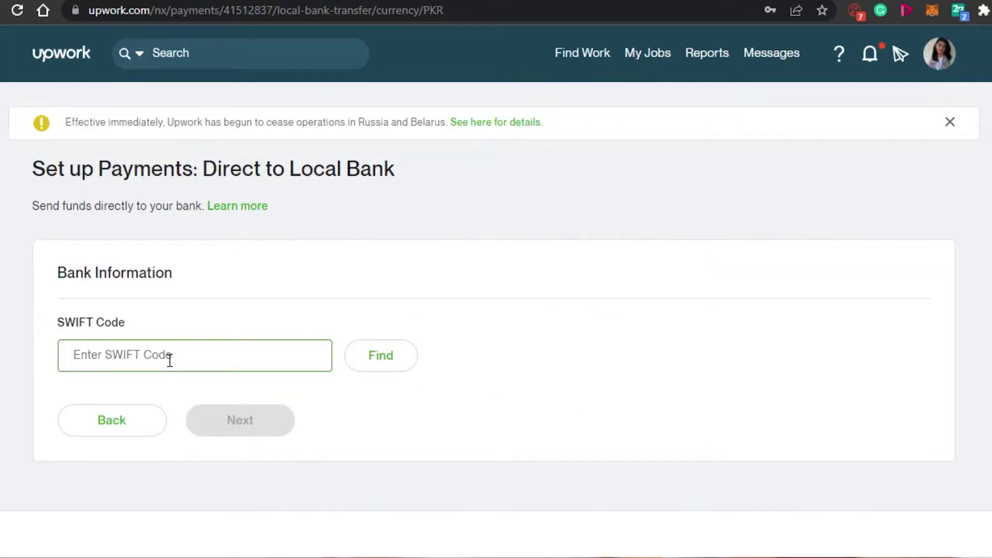
{"action": "left_click", "coordinate": [94, 284]}
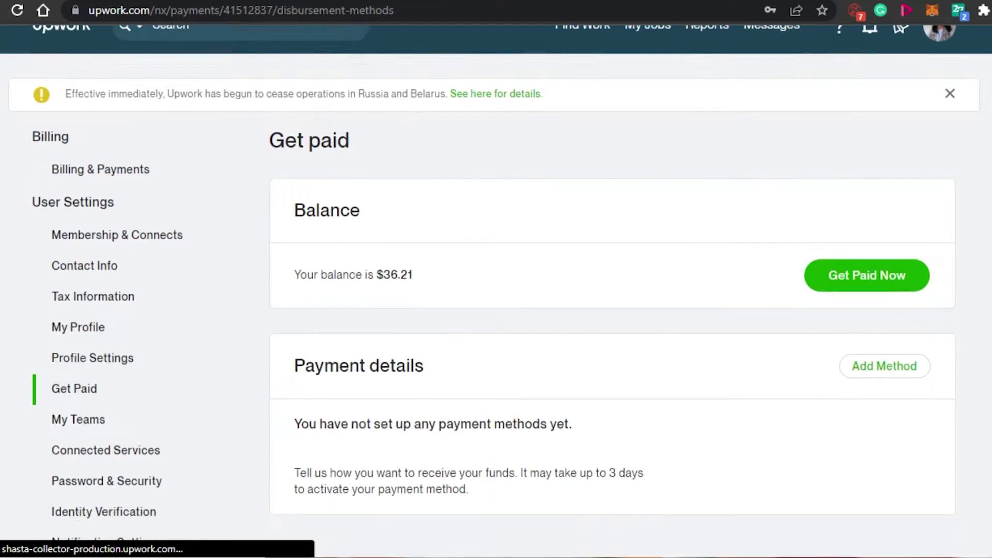
Step: List payment methods and highlight each fee: $0.99 local PKR deposit, $30 wire transfer, Payoneer
{"action": "scroll", "coordinate": [496, 290], "scroll_direction": "down", "scroll_amount": 5}
{"action": "scroll", "coordinate": [496, 289], "scroll_direction": "up", "scroll_amount": 3}
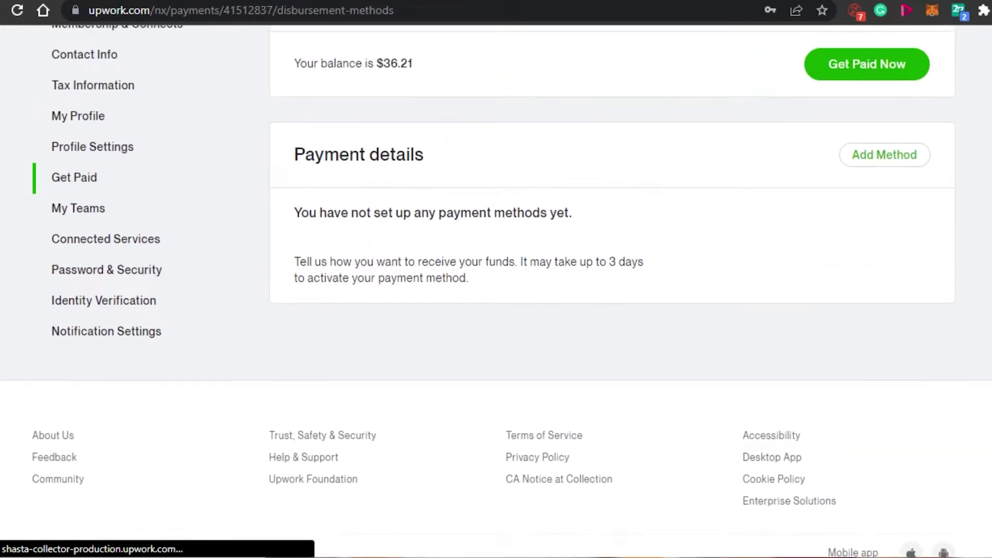
{"action": "left_click", "coordinate": [907, 240]}
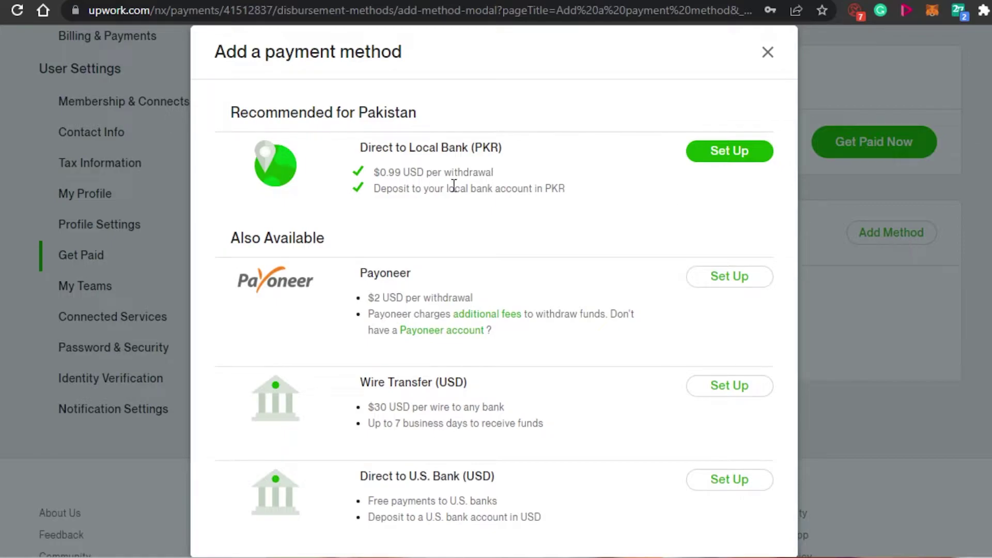
{"action": "left_click_drag", "start_coordinate": [375, 172], "coordinate": [404, 173]}
{"action": "left_click", "coordinate": [404, 199]}
{"action": "left_click_drag", "start_coordinate": [375, 189], "coordinate": [583, 189]}
{"action": "left_click", "coordinate": [583, 188]}
{"action": "left_click_drag", "start_coordinate": [370, 407], "coordinate": [455, 408]}
{"action": "left_click", "coordinate": [505, 410]}
{"action": "left_click_drag", "start_coordinate": [374, 298], "coordinate": [474, 299]}
{"action": "left_click", "coordinate": [503, 299]}
{"action": "left_click_drag", "start_coordinate": [373, 172], "coordinate": [550, 176]}
{"action": "left_click", "coordinate": [550, 176]}
Step: Close the payment methods list and review the Get Paid page with its $36.21 balance
{"action": "left_click", "coordinate": [768, 52]}
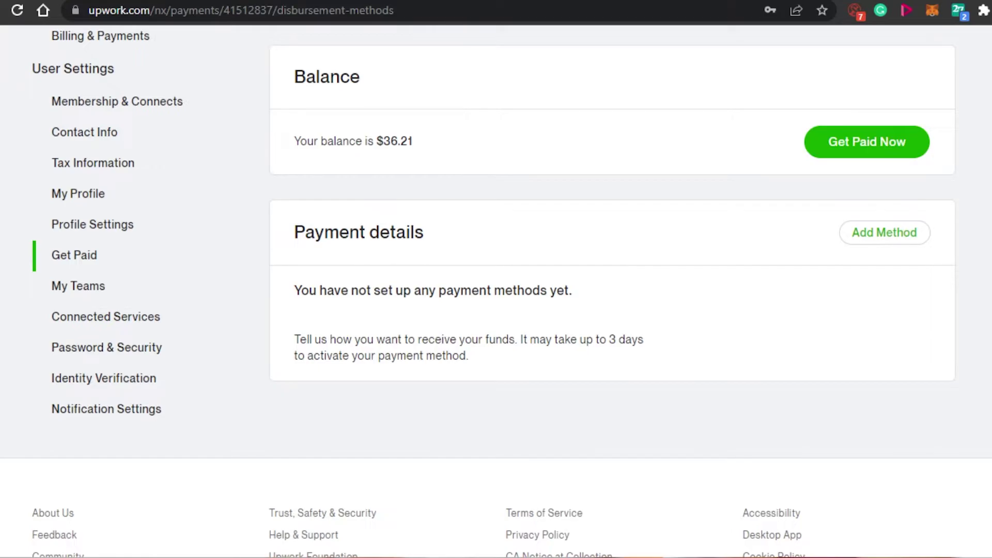
{"action": "scroll", "coordinate": [497, 289], "scroll_direction": "down", "scroll_amount": 2}
{"action": "scroll", "coordinate": [497, 289], "scroll_direction": "up", "scroll_amount": 5}
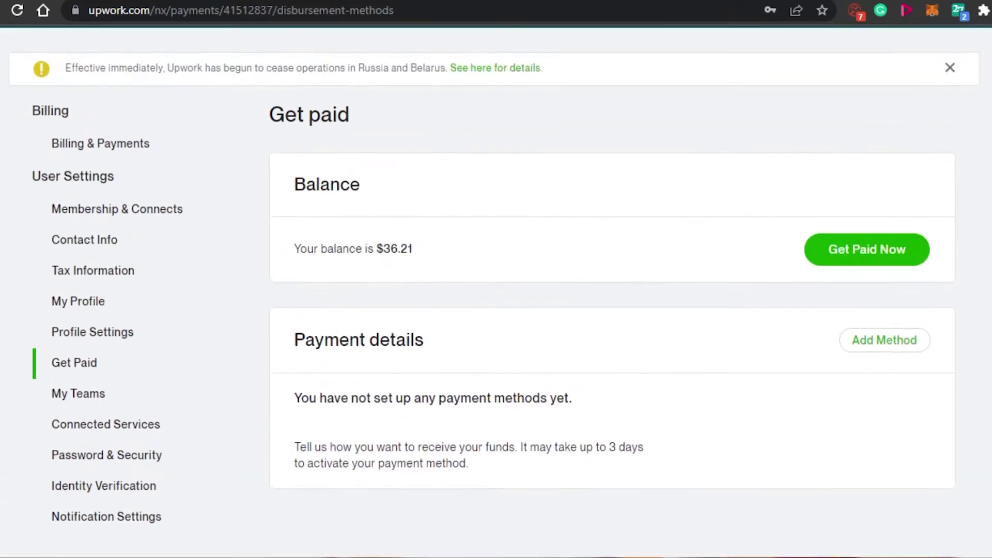
{"action": "scroll", "coordinate": [763, 272], "scroll_direction": "down", "scroll_amount": 3}
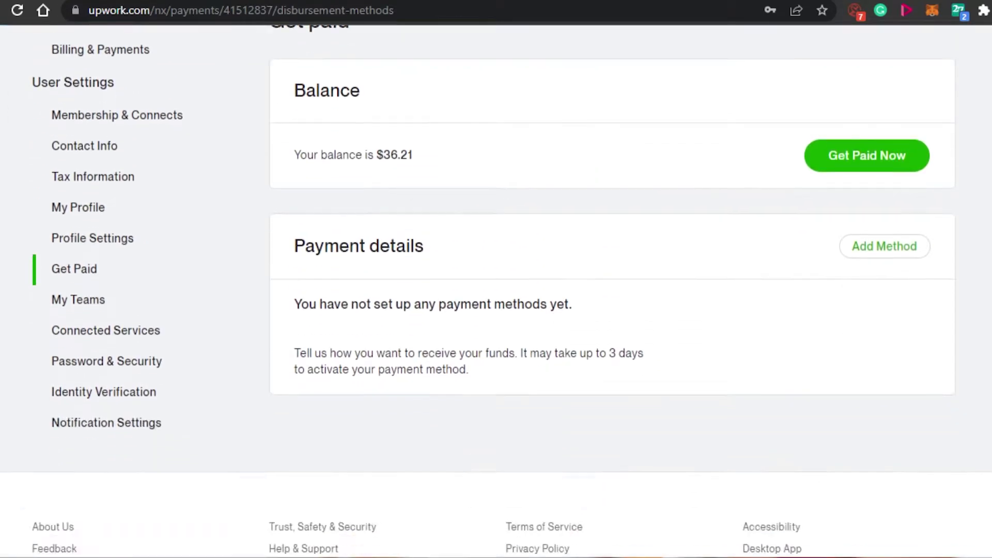
{"action": "scroll", "coordinate": [523, 186], "scroll_direction": "up", "scroll_amount": 3}
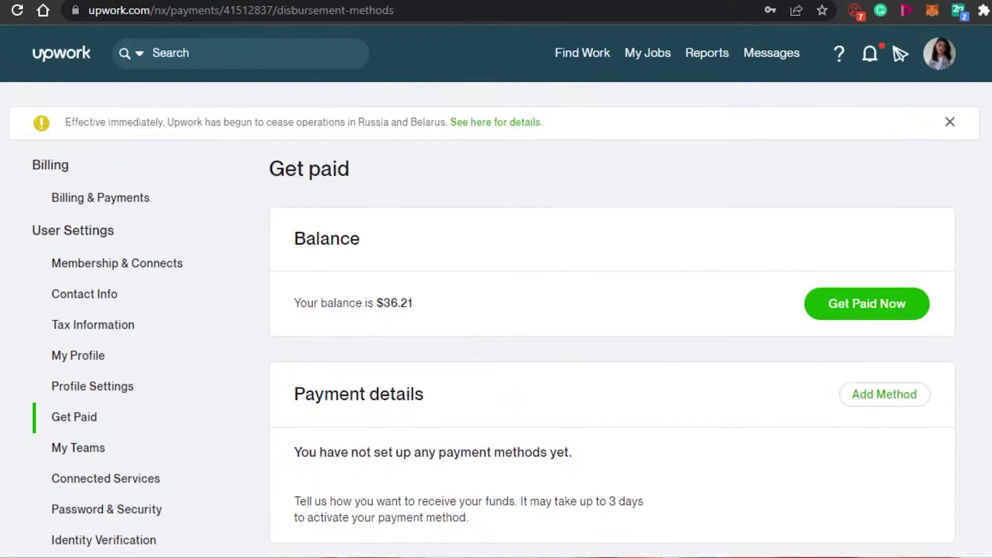
Step: Go to Billing & Payments and add a new billing method, offered Payment card or PayPal
{"action": "left_click", "coordinate": [121, 198]}
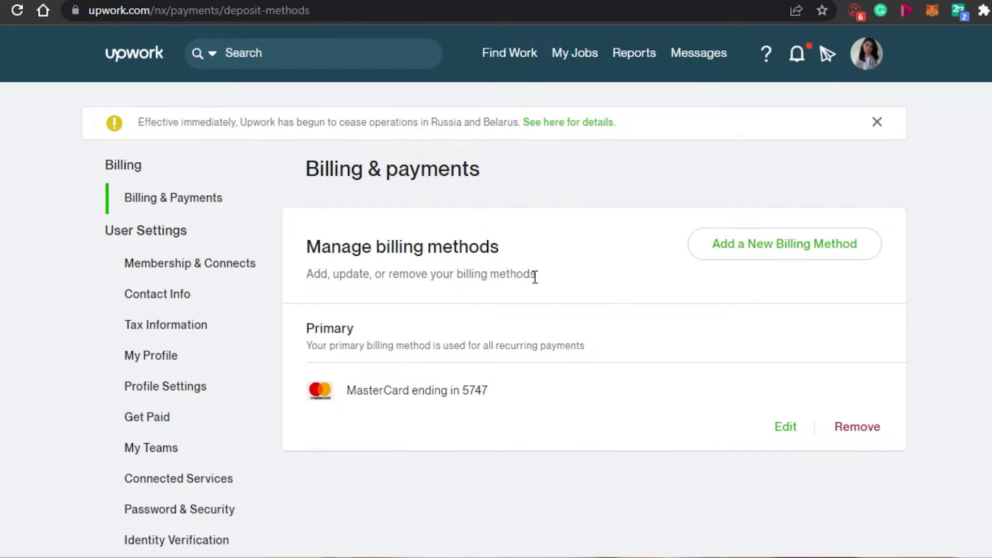
{"action": "left_click", "coordinate": [776, 253]}
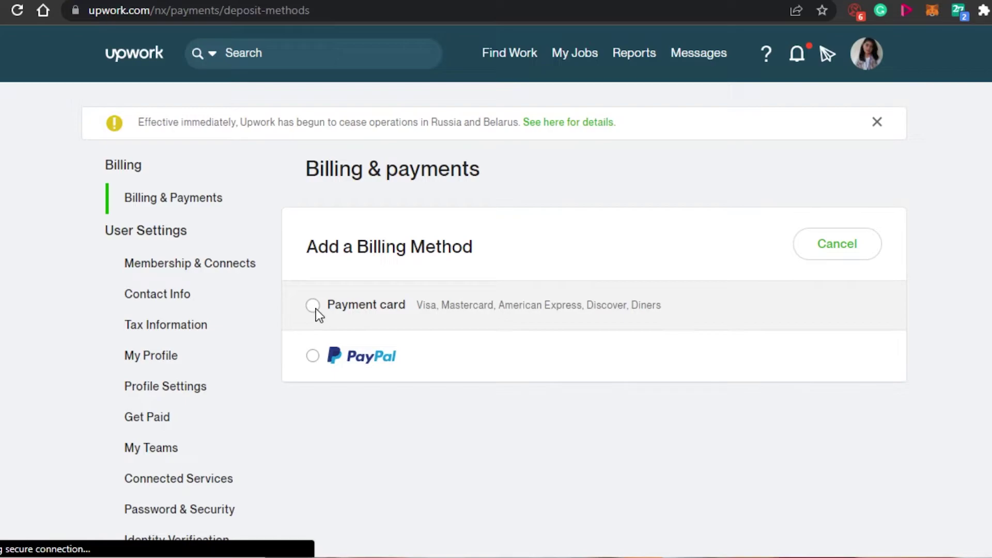
Step: Select Payment card to show the card number, name, expiry and security code fields
{"action": "left_click", "coordinate": [315, 309]}
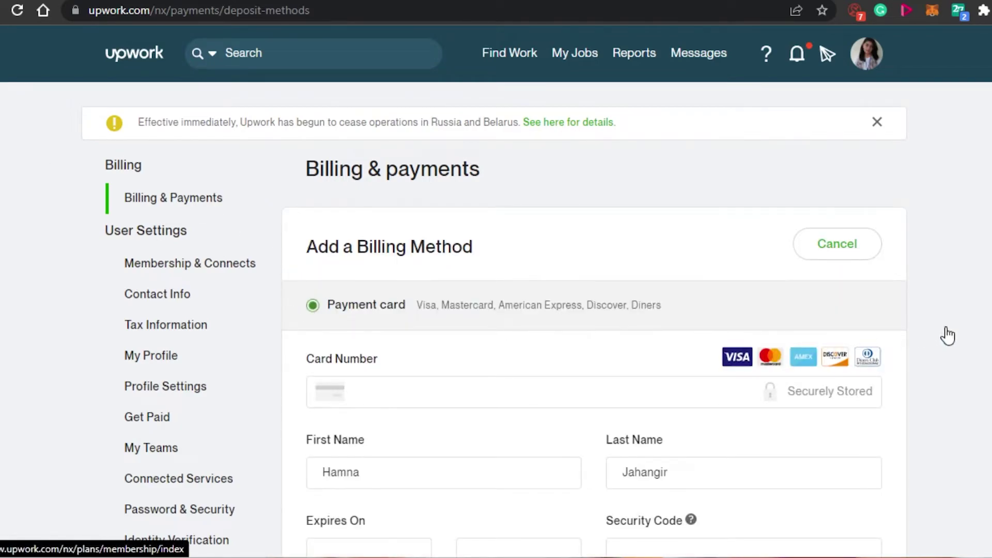
{"action": "scroll", "coordinate": [496, 310], "scroll_direction": "down", "scroll_amount": 1}
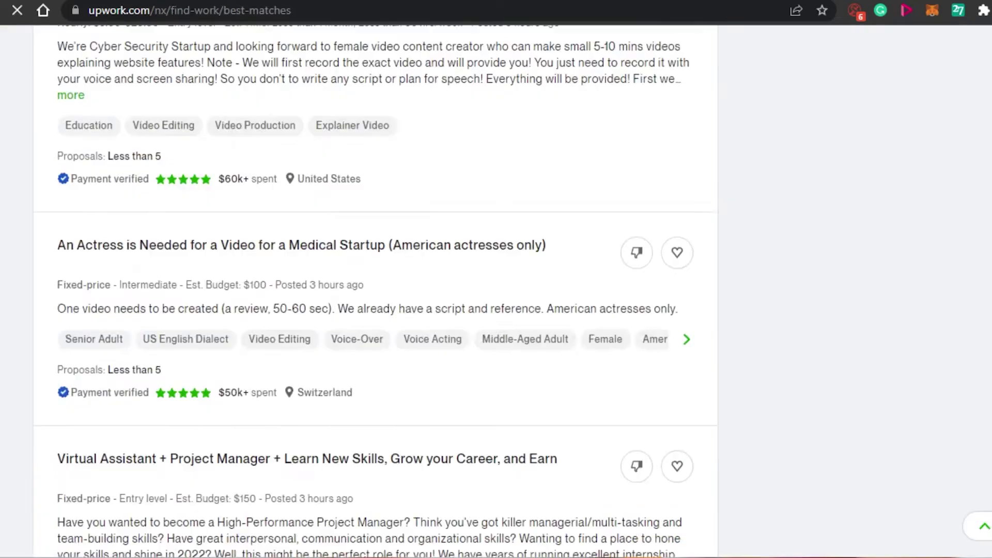
{"action": "scroll", "coordinate": [374, 290], "scroll_direction": "down", "scroll_amount": 15}
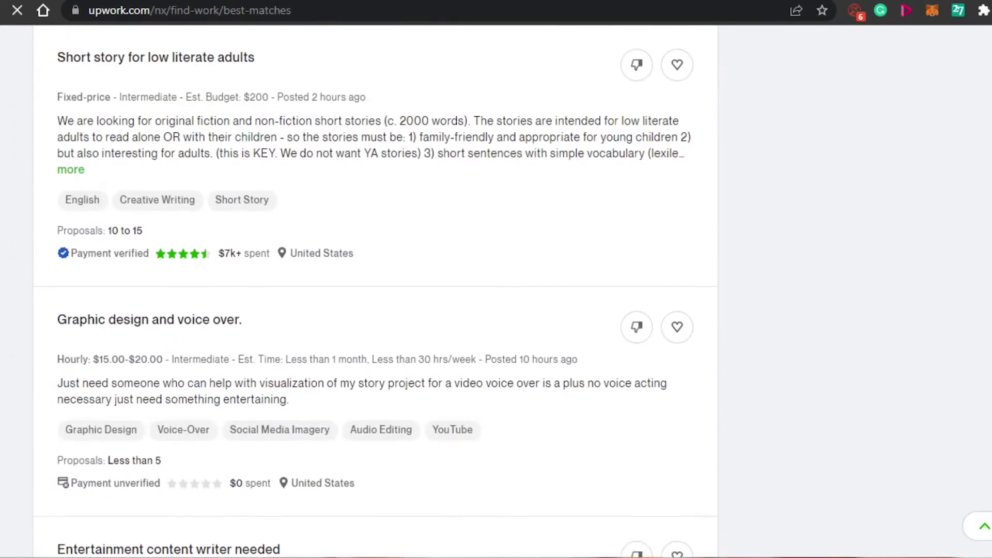
Step: Scroll through the Find Work Best Matches job listings and back up to the top
{"action": "scroll", "coordinate": [375, 292], "scroll_direction": "down", "scroll_amount": 20}
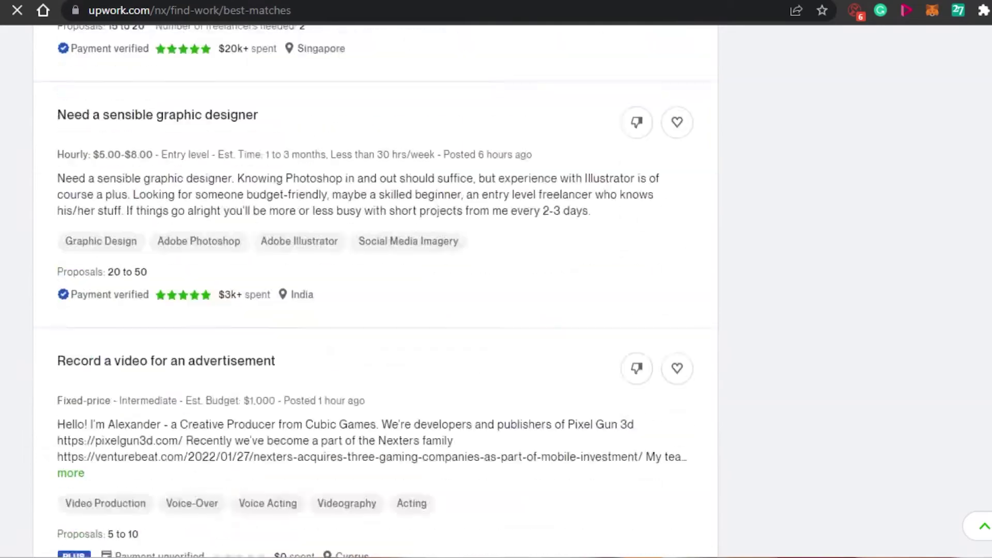
{"action": "scroll", "coordinate": [375, 289], "scroll_direction": "down", "scroll_amount": 15}
{"action": "scroll", "coordinate": [374, 290], "scroll_direction": "up", "scroll_amount": 6}
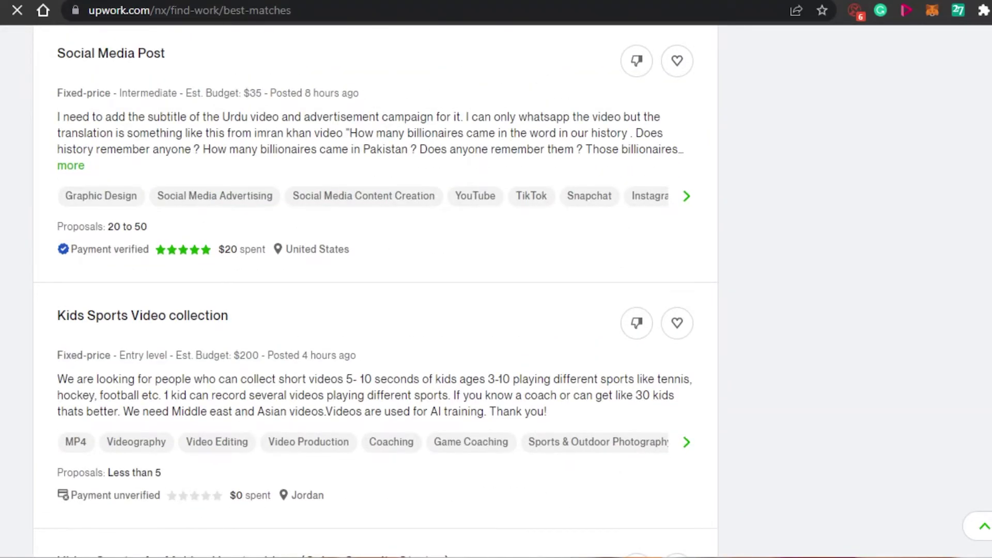
{"action": "scroll", "coordinate": [374, 289], "scroll_direction": "down", "scroll_amount": 20}
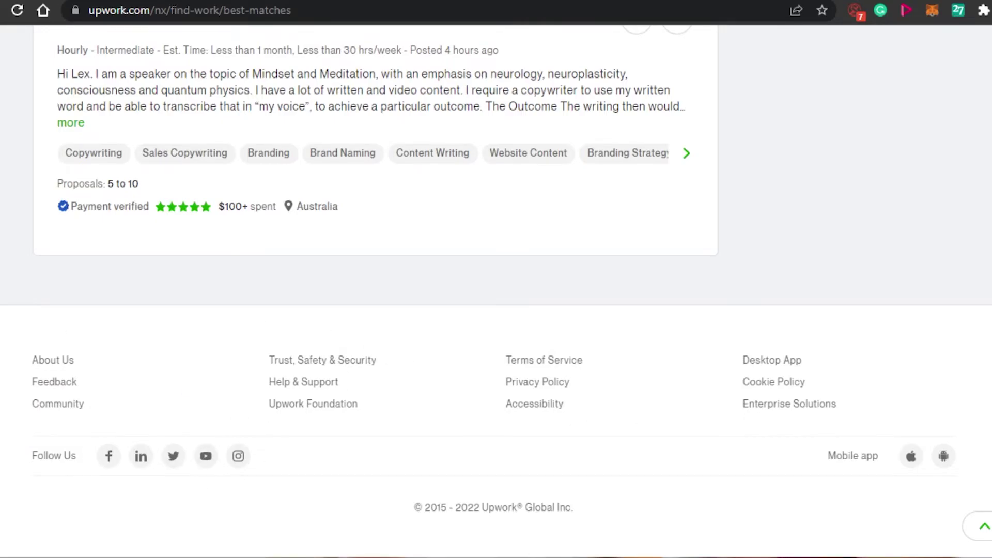
{"action": "scroll", "coordinate": [374, 290], "scroll_direction": "up", "scroll_amount": 20}
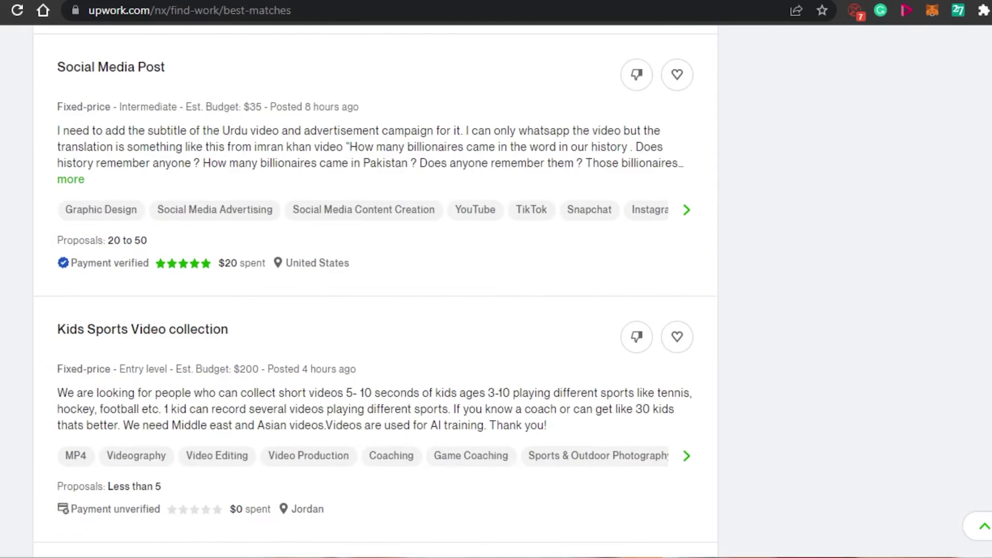
{"action": "scroll", "coordinate": [374, 290], "scroll_direction": "up", "scroll_amount": 5}
{"action": "scroll", "coordinate": [375, 289], "scroll_direction": "down", "scroll_amount": 15}
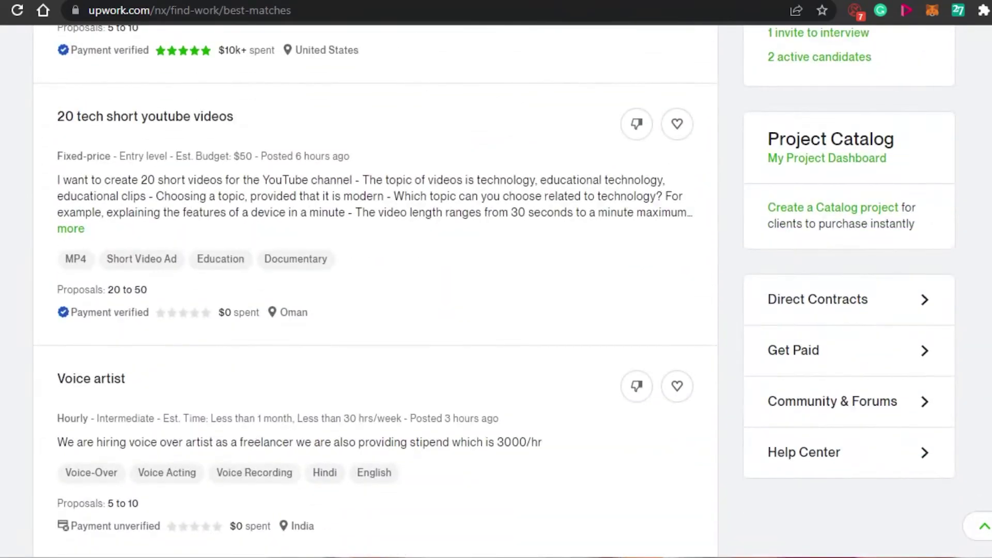
{"action": "scroll", "coordinate": [375, 289], "scroll_direction": "up", "scroll_amount": 10}
{"action": "scroll", "coordinate": [375, 289], "scroll_direction": "down", "scroll_amount": 10}
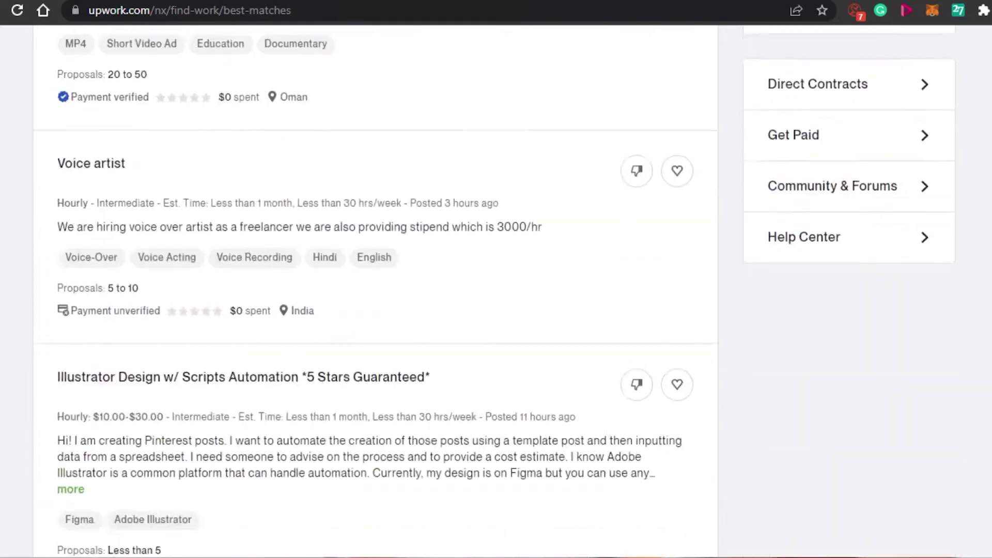
{"action": "scroll", "coordinate": [362, 290], "scroll_direction": "down", "scroll_amount": 12}
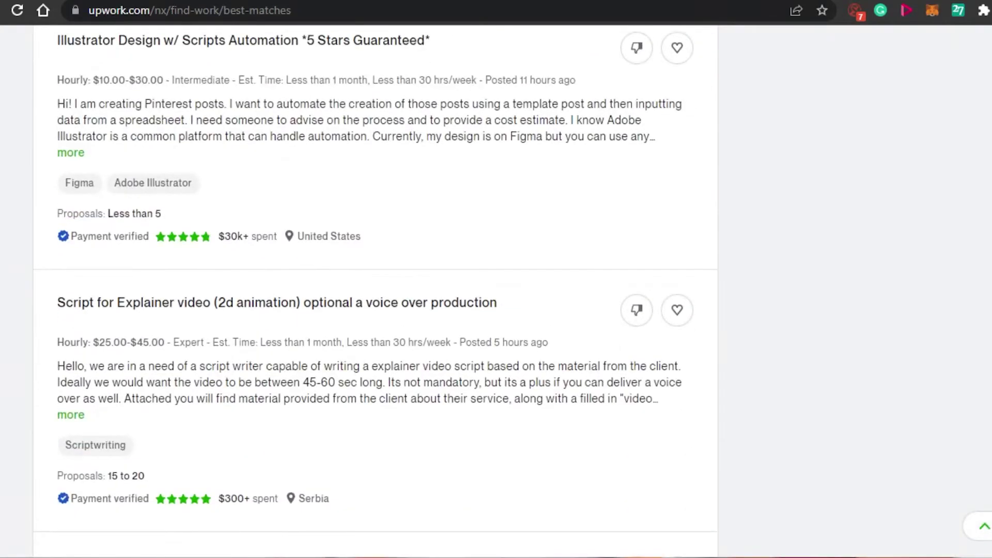
{"action": "scroll", "coordinate": [362, 290], "scroll_direction": "down", "scroll_amount": 10}
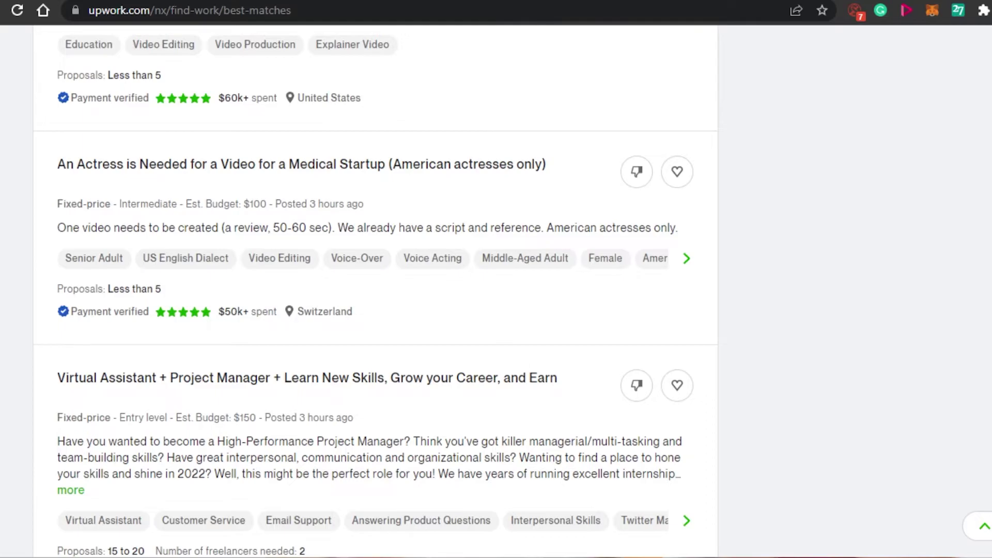
{"action": "scroll", "coordinate": [376, 291], "scroll_direction": "down", "scroll_amount": 15}
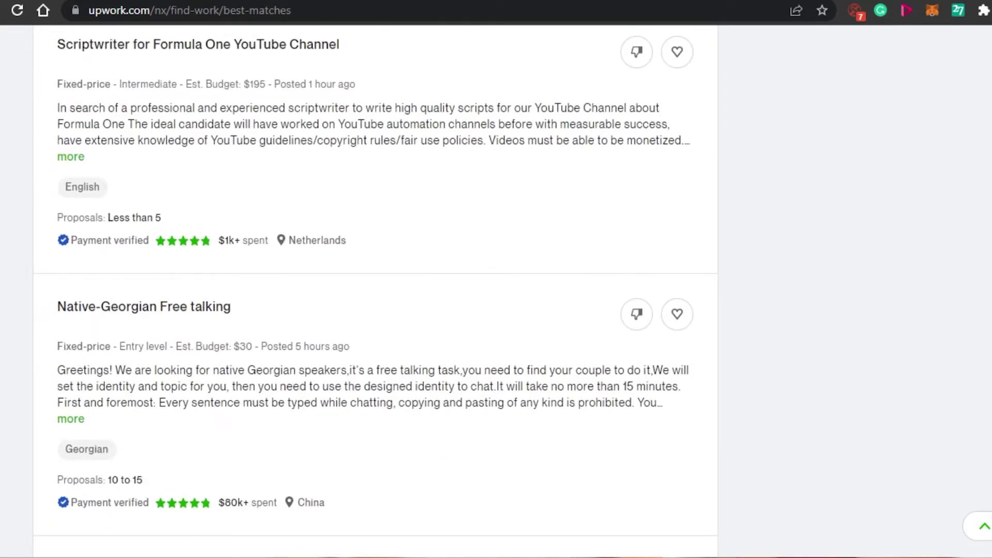
{"action": "scroll", "coordinate": [376, 291], "scroll_direction": "down", "scroll_amount": 20}
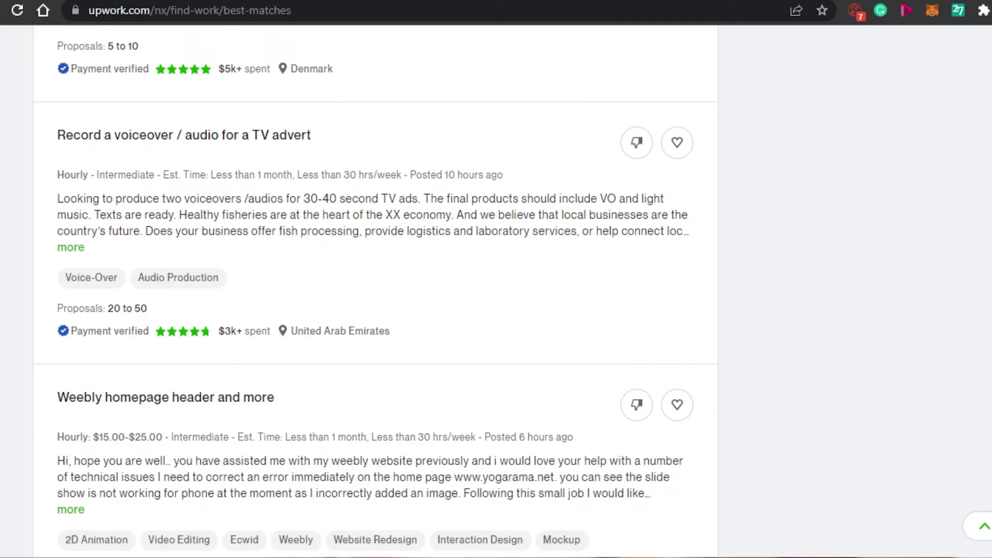
{"action": "scroll", "coordinate": [376, 292], "scroll_direction": "down", "scroll_amount": 20}
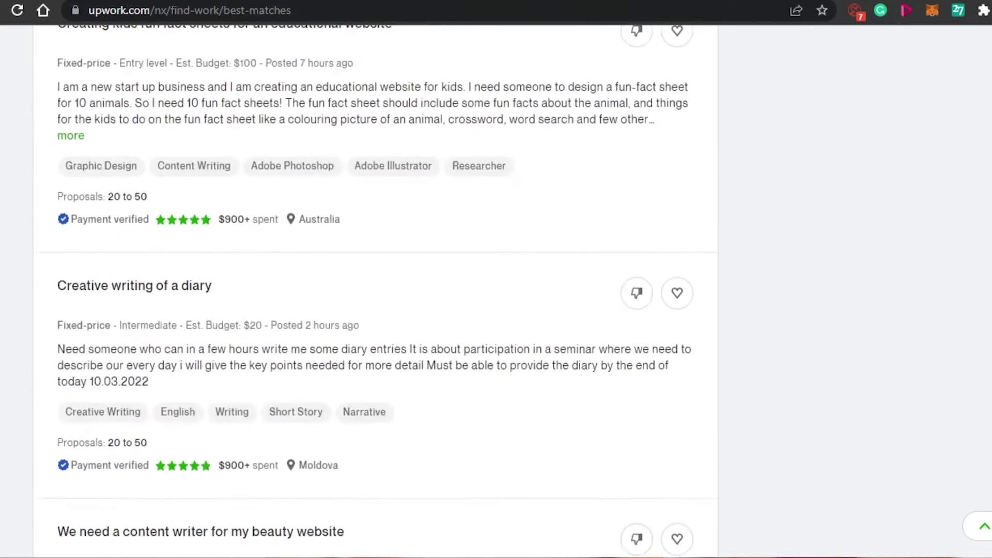
{"action": "scroll", "coordinate": [375, 291], "scroll_direction": "up", "scroll_amount": 20}
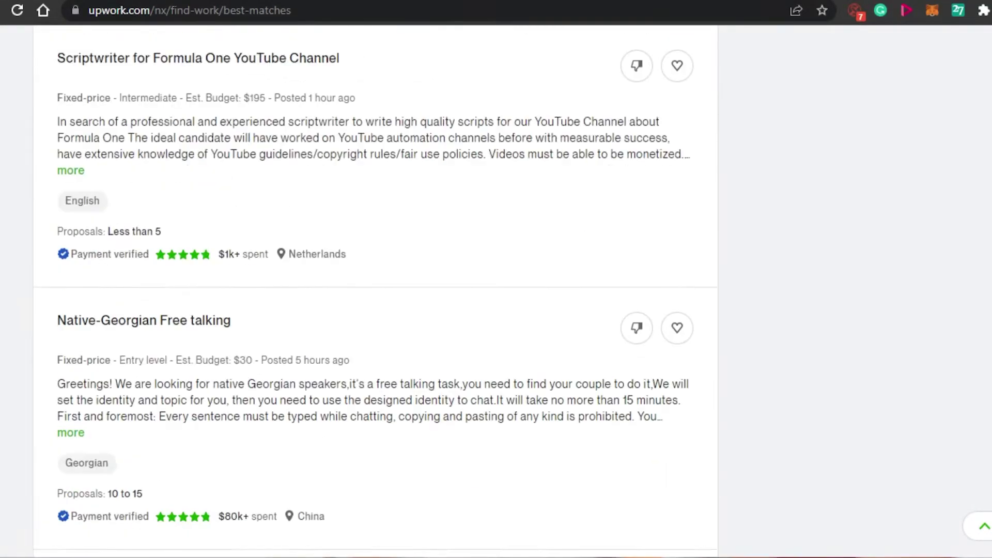
{"action": "scroll", "coordinate": [375, 291], "scroll_direction": "down", "scroll_amount": 10}
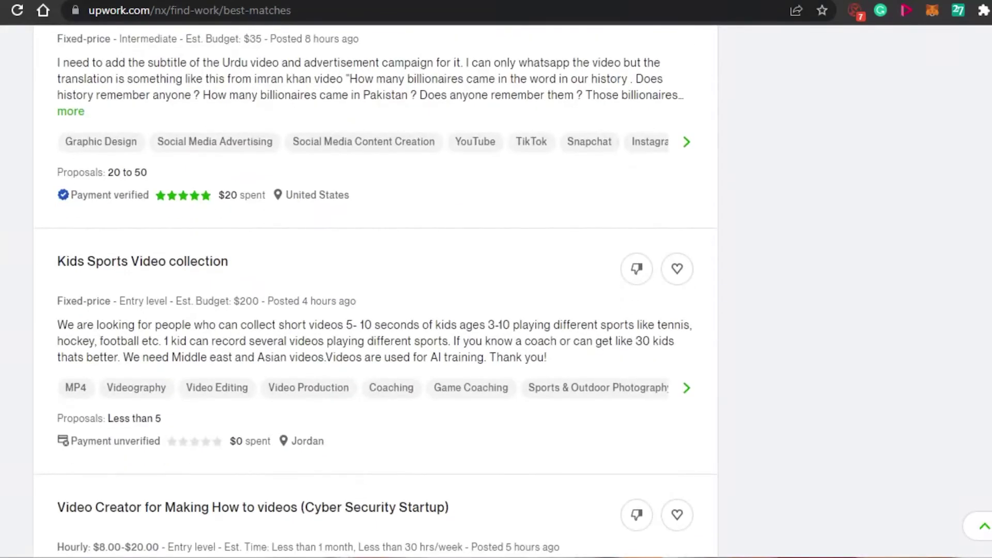
Step: Scroll through the Best Matches feed until 'Voice artist' and 'Illustrator Design w/ Scripts Automation' show
{"action": "scroll", "coordinate": [376, 289], "scroll_direction": "down", "scroll_amount": 15}
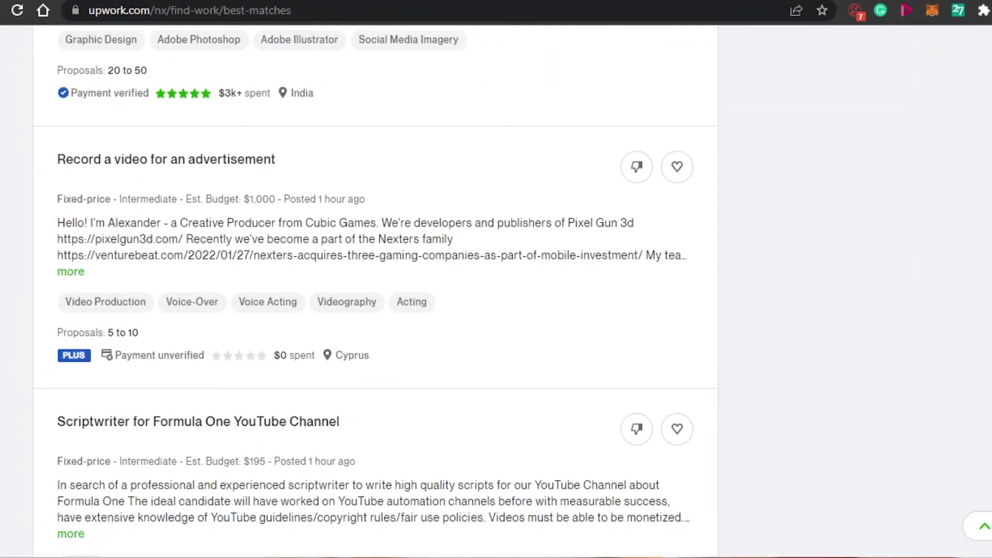
{"action": "scroll", "coordinate": [376, 289], "scroll_direction": "down", "scroll_amount": 20}
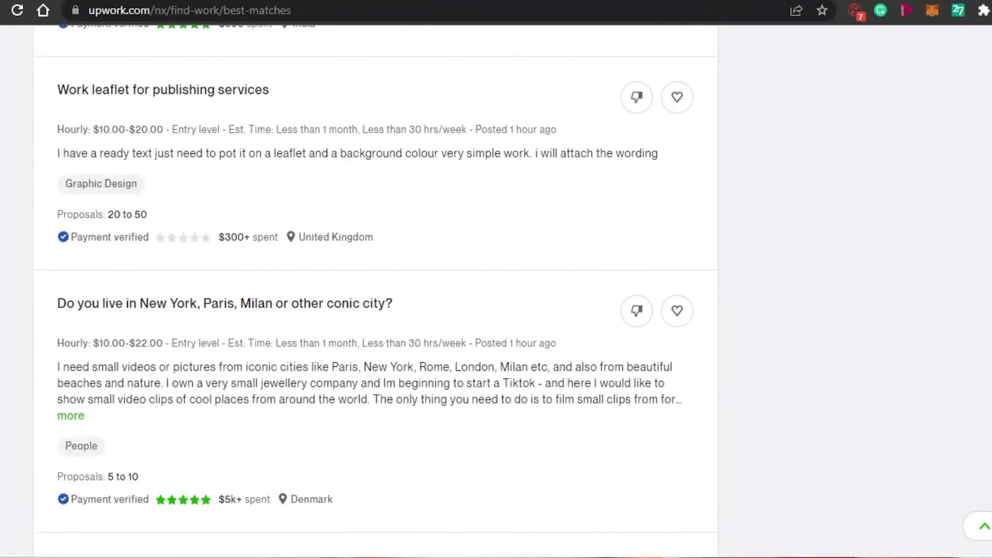
{"action": "scroll", "coordinate": [376, 290], "scroll_direction": "down", "scroll_amount": 12}
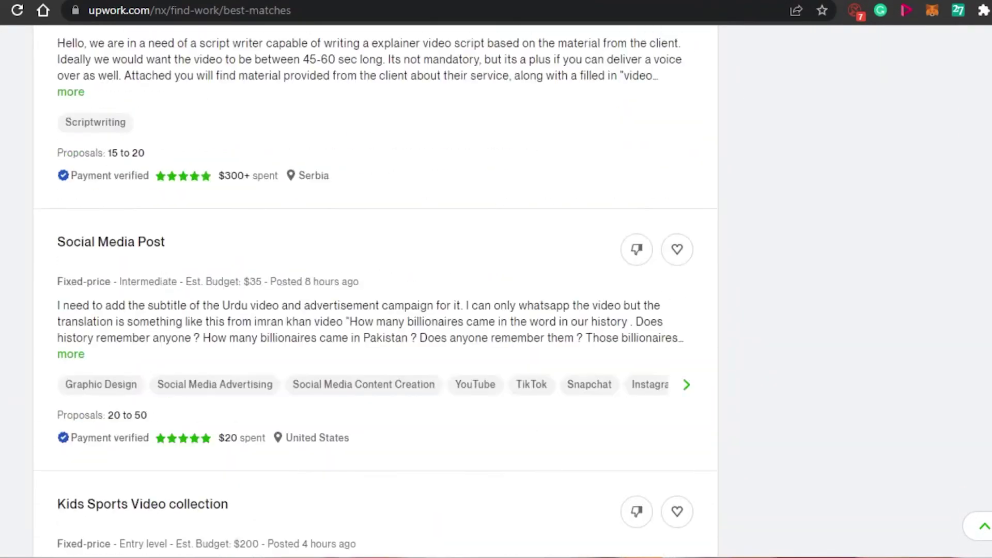
{"action": "scroll", "coordinate": [376, 290], "scroll_direction": "down", "scroll_amount": 12}
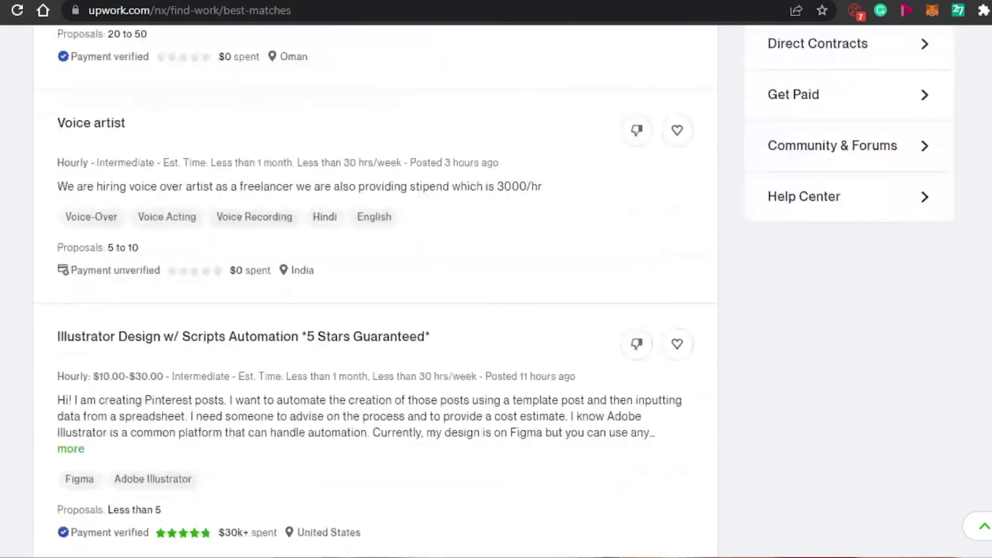
{"action": "scroll", "coordinate": [376, 289], "scroll_direction": "down", "scroll_amount": 2}
{"action": "scroll", "coordinate": [376, 289], "scroll_direction": "up", "scroll_amount": 8}
{"action": "scroll", "coordinate": [375, 289], "scroll_direction": "down", "scroll_amount": 8}
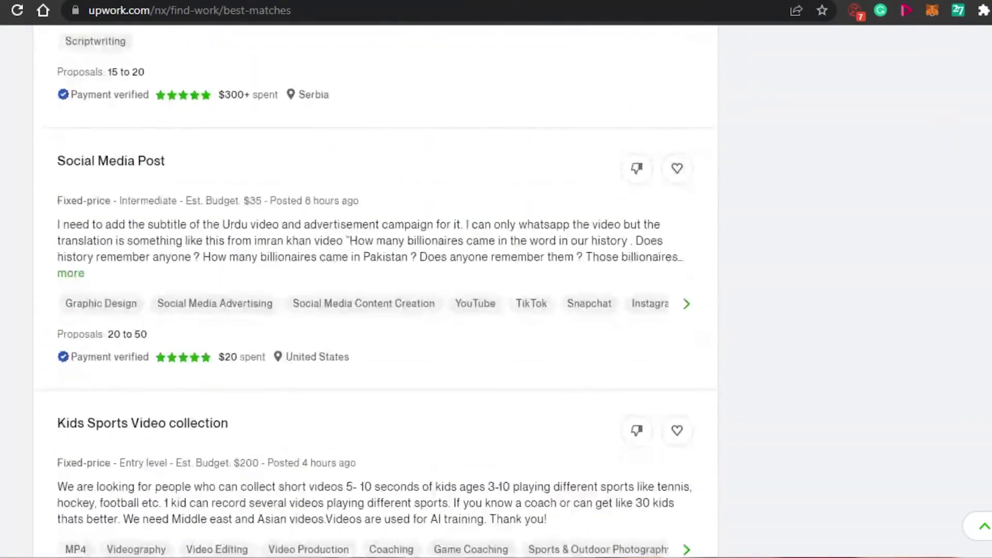
{"action": "scroll", "coordinate": [375, 289], "scroll_direction": "down", "scroll_amount": 5}
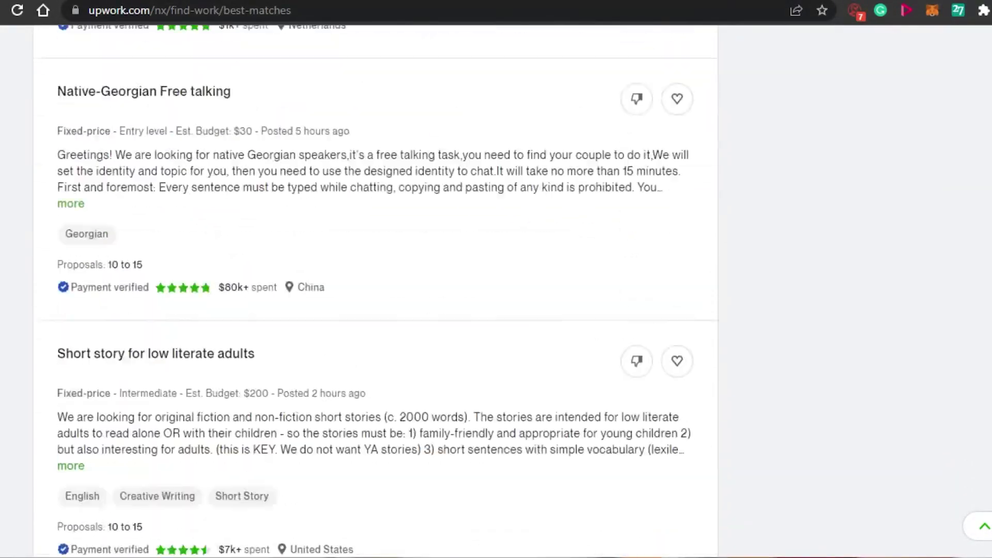
{"action": "scroll", "coordinate": [376, 289], "scroll_direction": "up", "scroll_amount": 10}
{"action": "scroll", "coordinate": [375, 289], "scroll_direction": "down", "scroll_amount": 1}
{"action": "scroll", "coordinate": [376, 290], "scroll_direction": "up", "scroll_amount": 4}
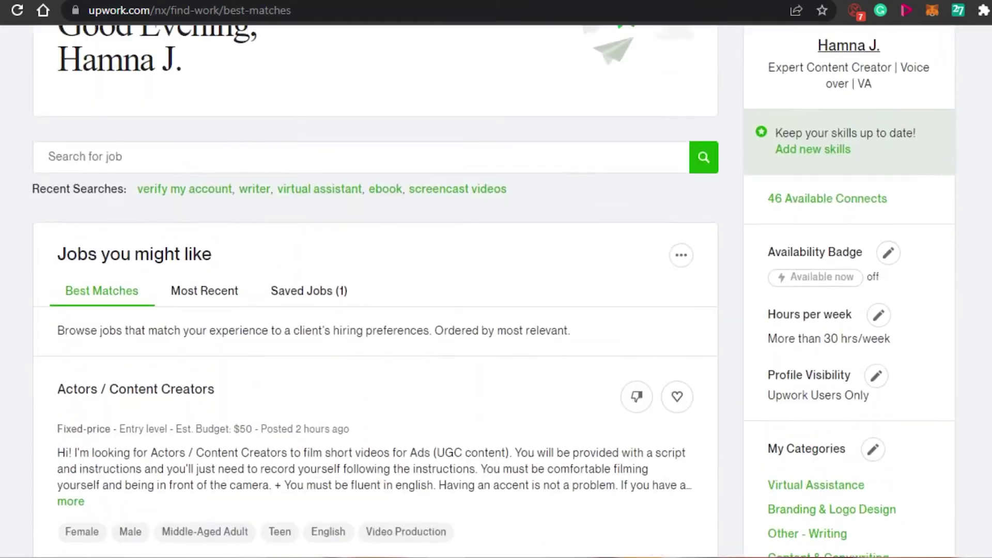
{"action": "scroll", "coordinate": [376, 289], "scroll_direction": "down", "scroll_amount": 15}
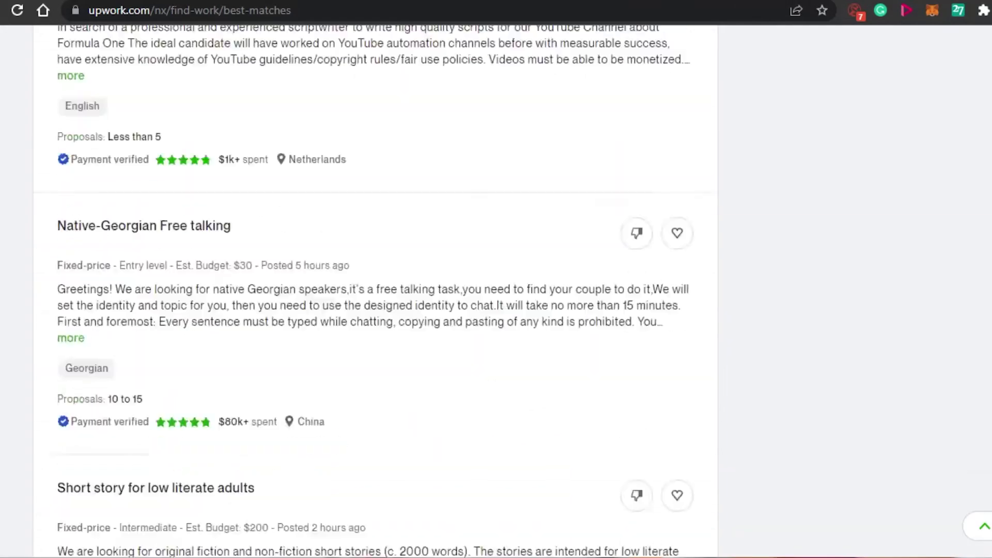
{"action": "scroll", "coordinate": [375, 290], "scroll_direction": "down", "scroll_amount": 12}
{"action": "scroll", "coordinate": [376, 289], "scroll_direction": "up", "scroll_amount": 15}
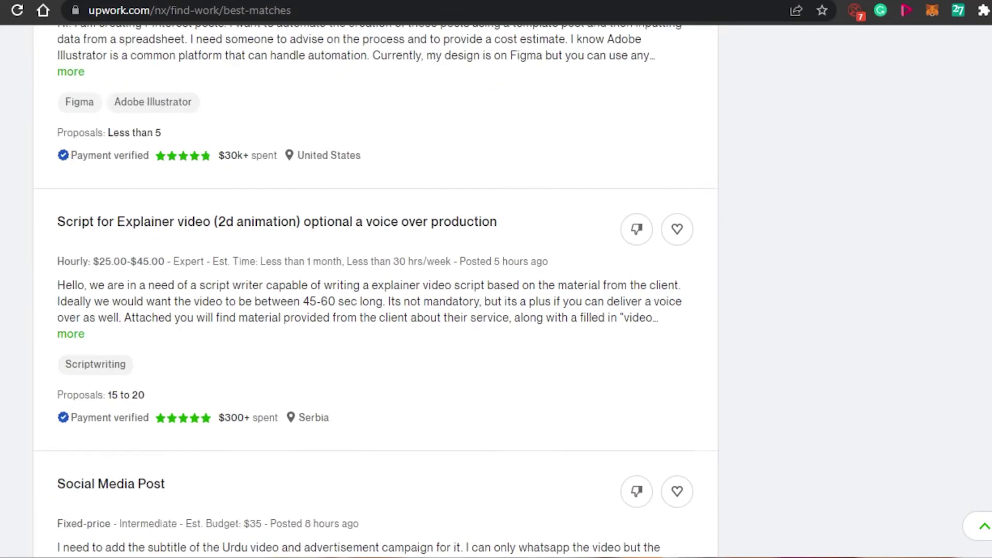
{"action": "scroll", "coordinate": [375, 290], "scroll_direction": "down", "scroll_amount": 20}
{"action": "scroll", "coordinate": [376, 290], "scroll_direction": "down", "scroll_amount": 20}
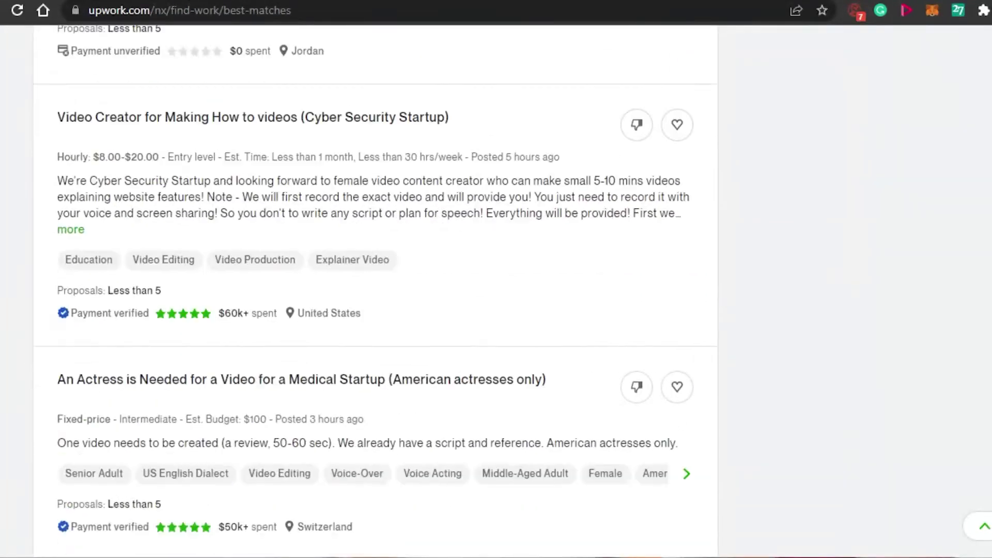
{"action": "scroll", "coordinate": [376, 289], "scroll_direction": "up", "scroll_amount": 20}
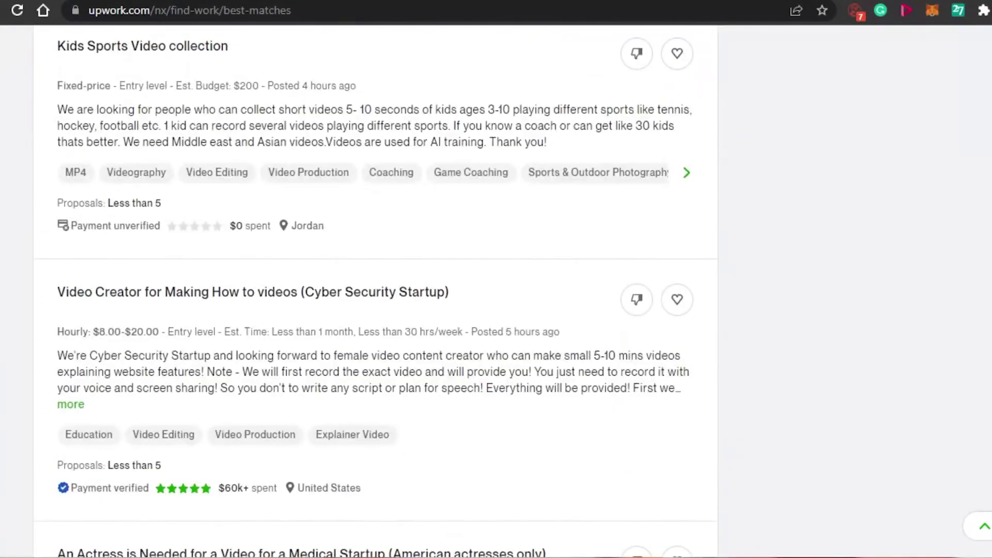
{"action": "scroll", "coordinate": [376, 290], "scroll_direction": "down", "scroll_amount": 10}
{"action": "scroll", "coordinate": [375, 289], "scroll_direction": "down", "scroll_amount": 20}
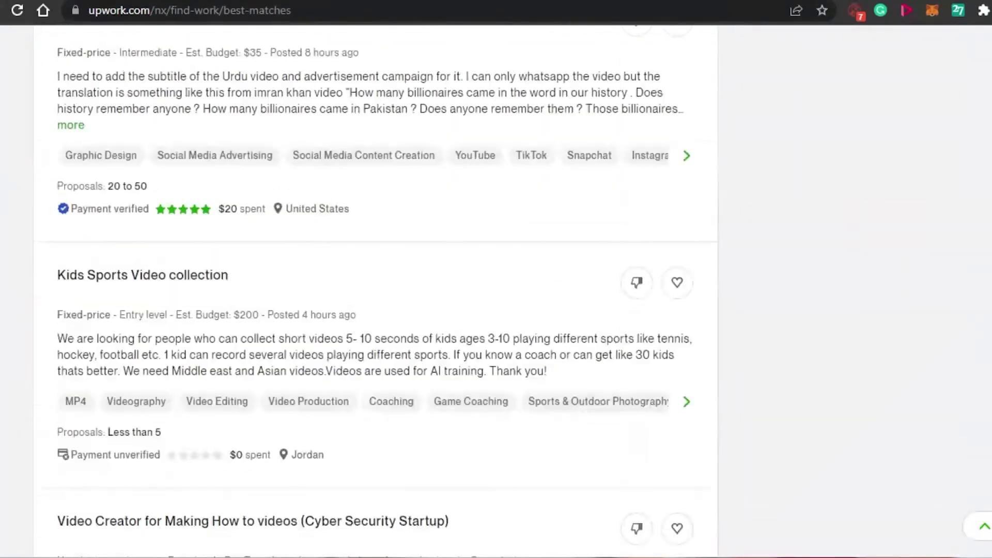
{"action": "scroll", "coordinate": [376, 290], "scroll_direction": "up", "scroll_amount": 12}
{"action": "scroll", "coordinate": [376, 290], "scroll_direction": "up", "scroll_amount": 15}
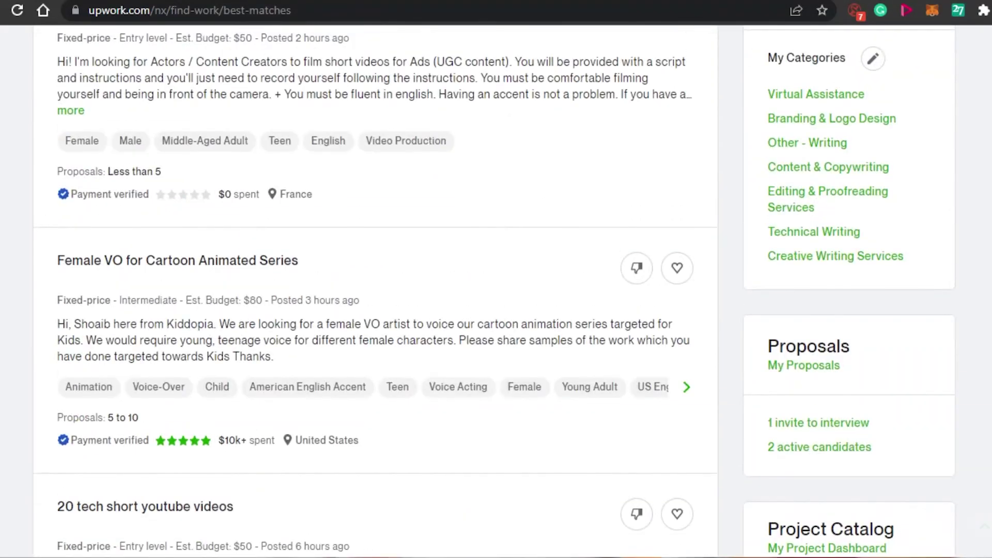
{"action": "scroll", "coordinate": [376, 289], "scroll_direction": "down", "scroll_amount": 8}
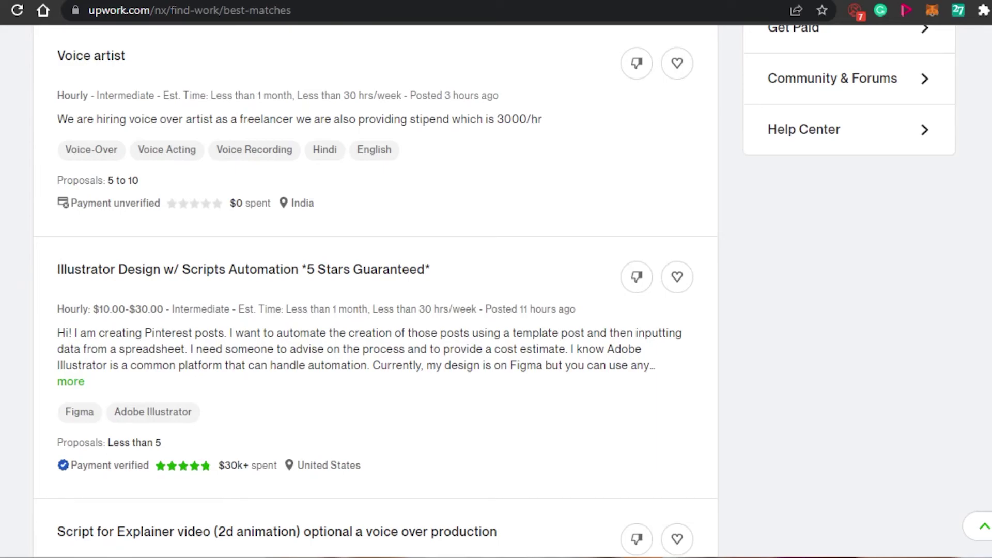